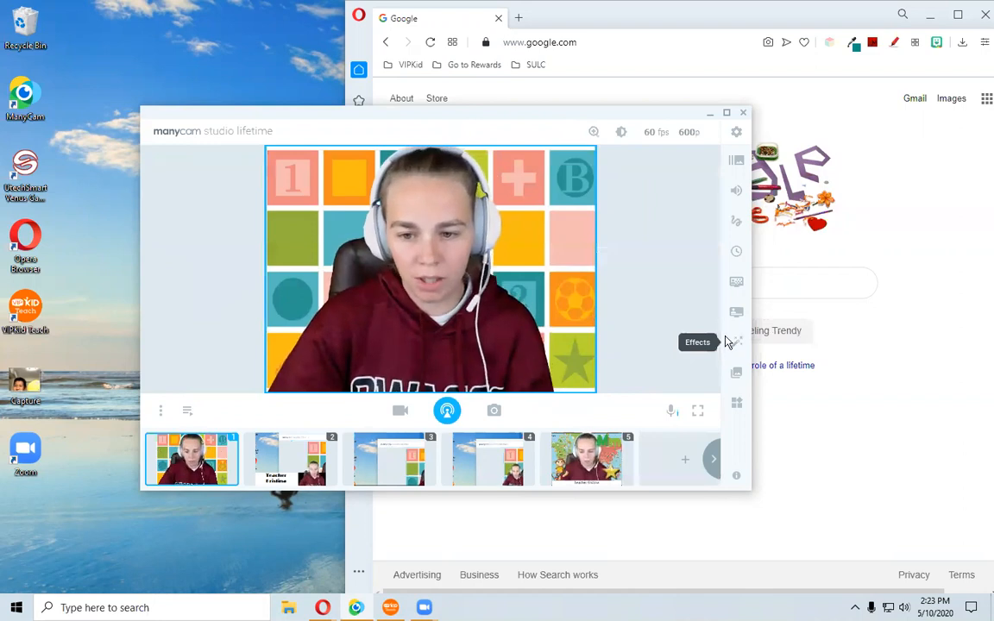
# Open the effects panel and search the effects for "star".
pyautogui.click(610, 189)
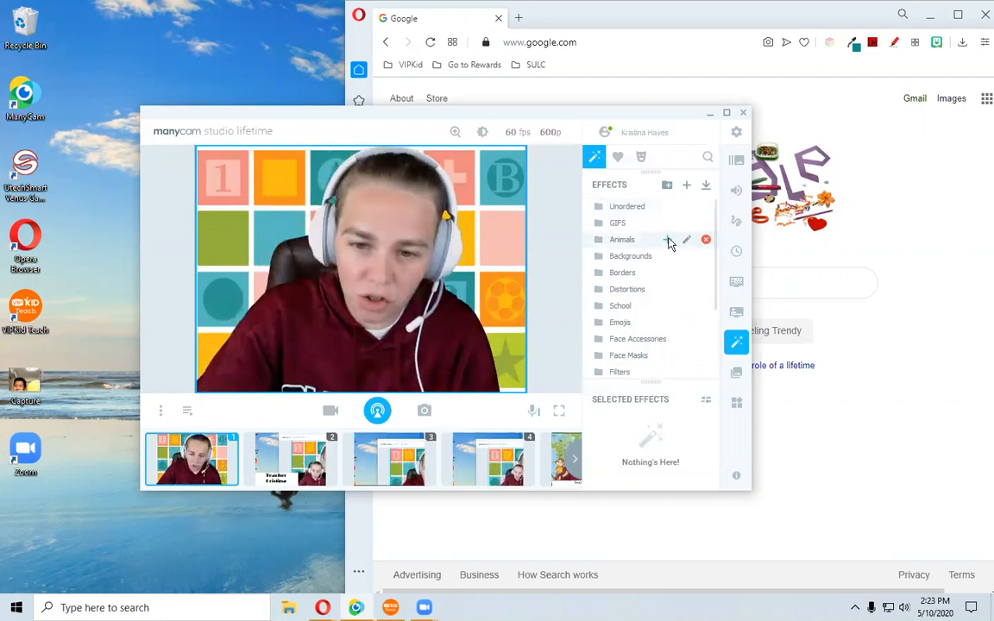
pyautogui.click(707, 160)
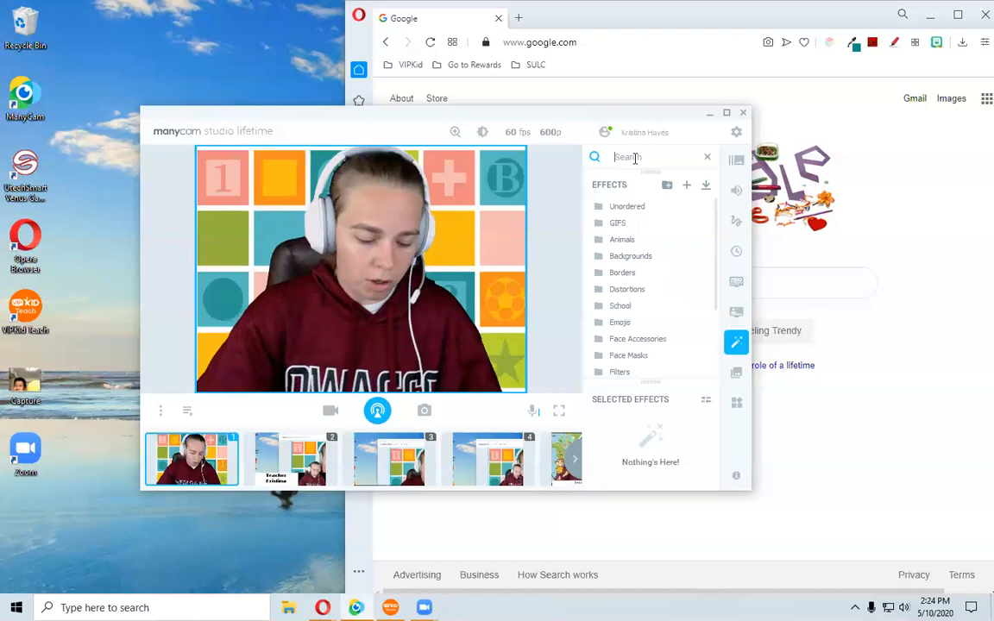
pyautogui.write('star')
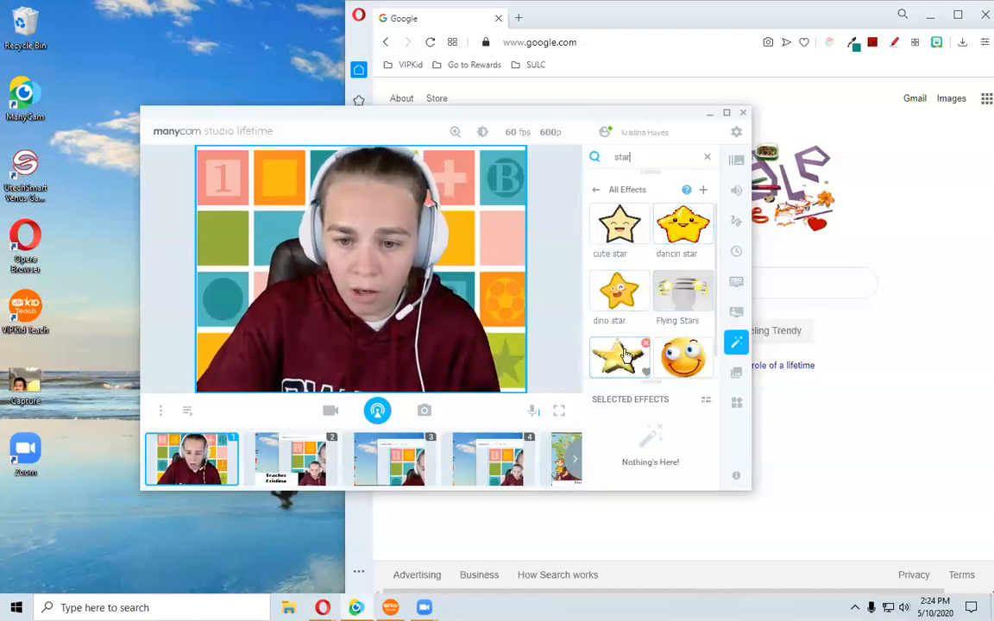
pyautogui.scroll(-1, 664, 345)
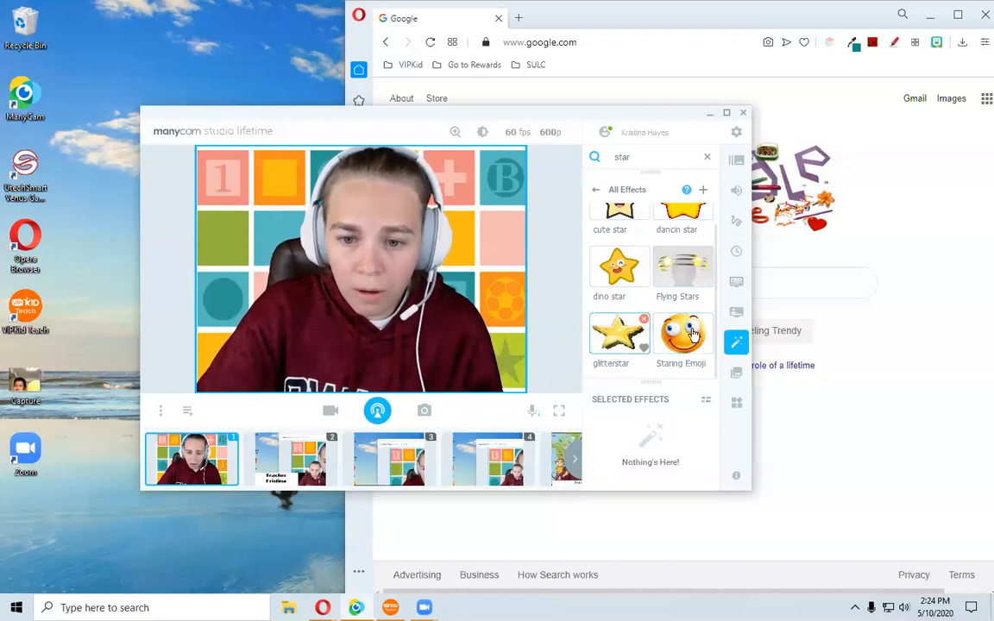
pyautogui.scroll(1, 638, 285)
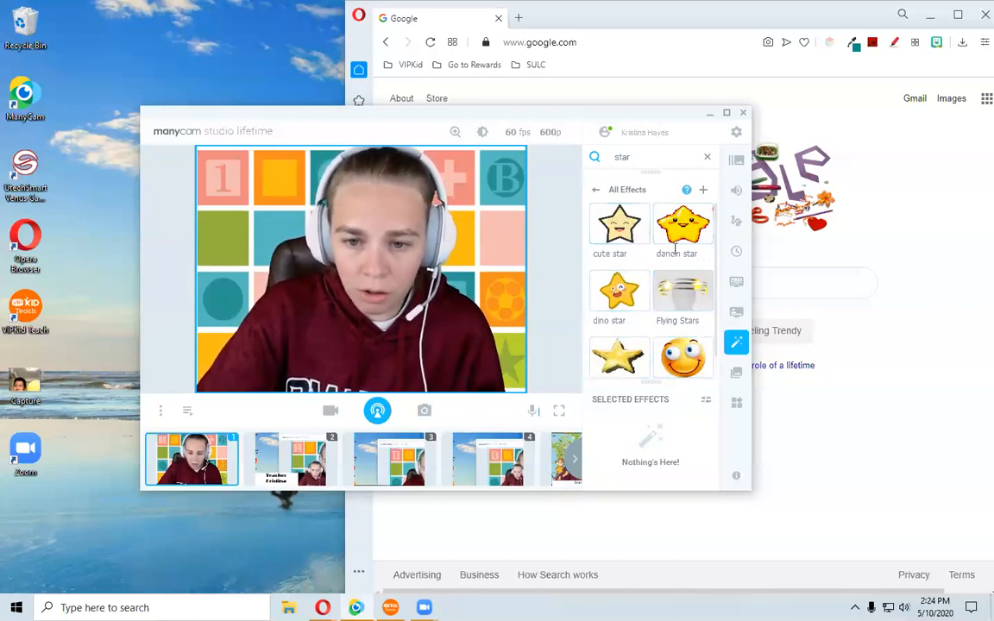
# Add the cute star effect to the video and enlarge it in the bottom-left corner.
pyautogui.click(618, 226)
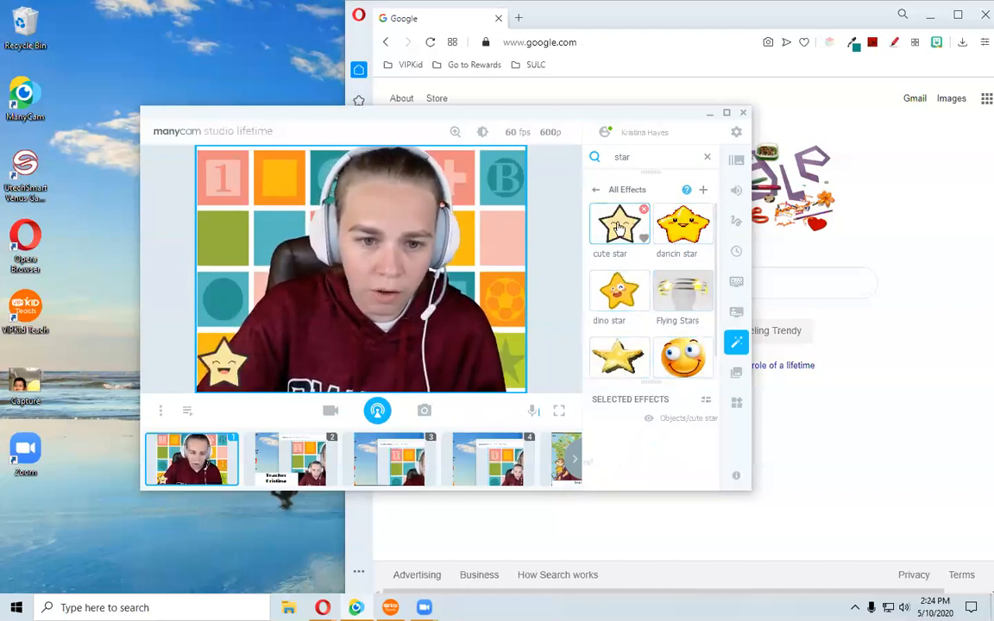
pyautogui.click(231, 380)
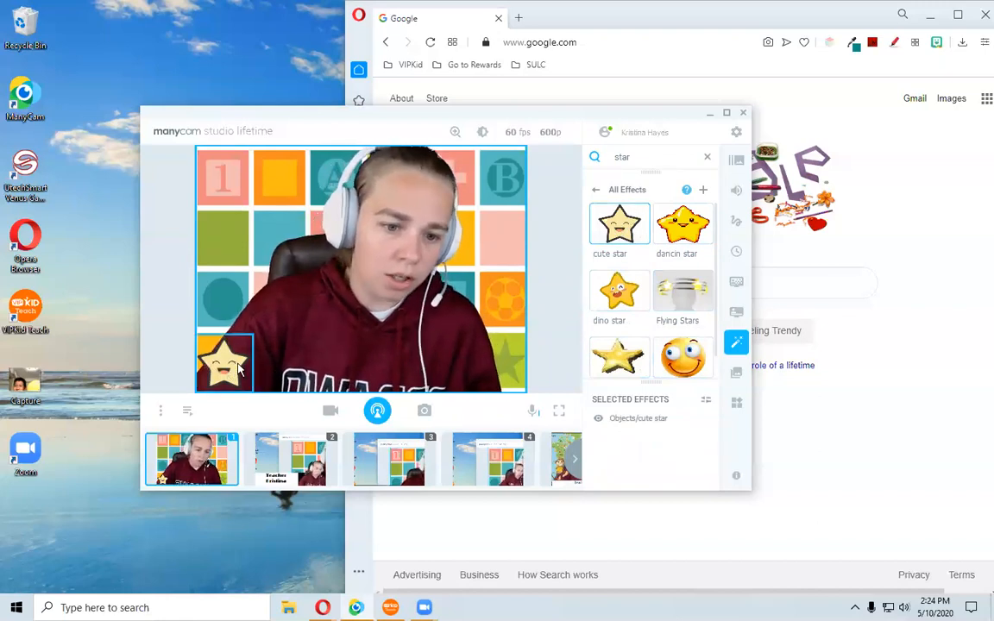
pyautogui.moveTo(253, 338); pyautogui.dragTo(268, 325)
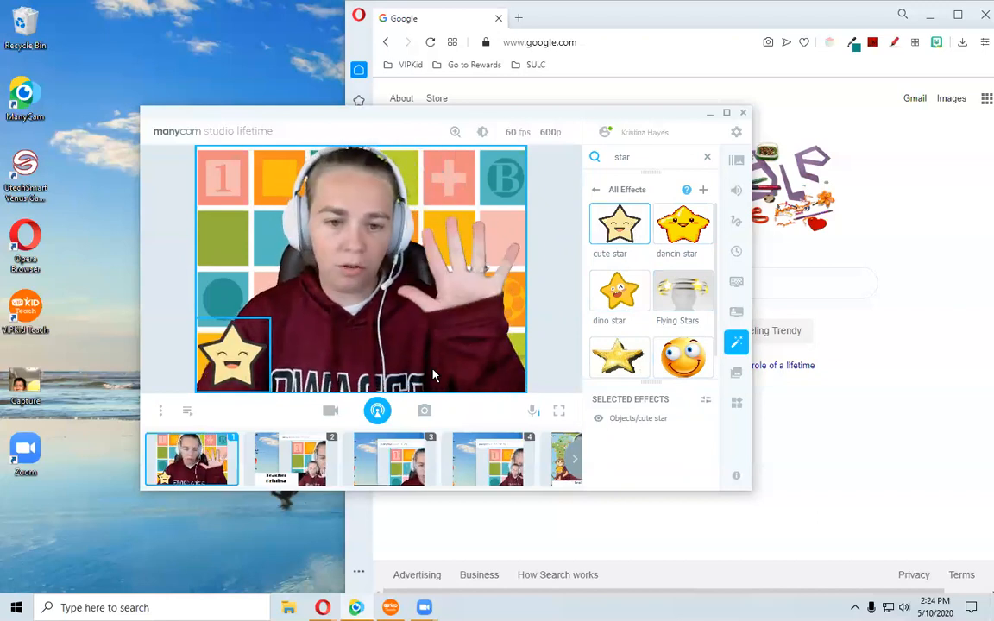
# Add a second cute star, move it beside the first along the bottom edge, and enlarge it.
pyautogui.moveTo(599, 225)
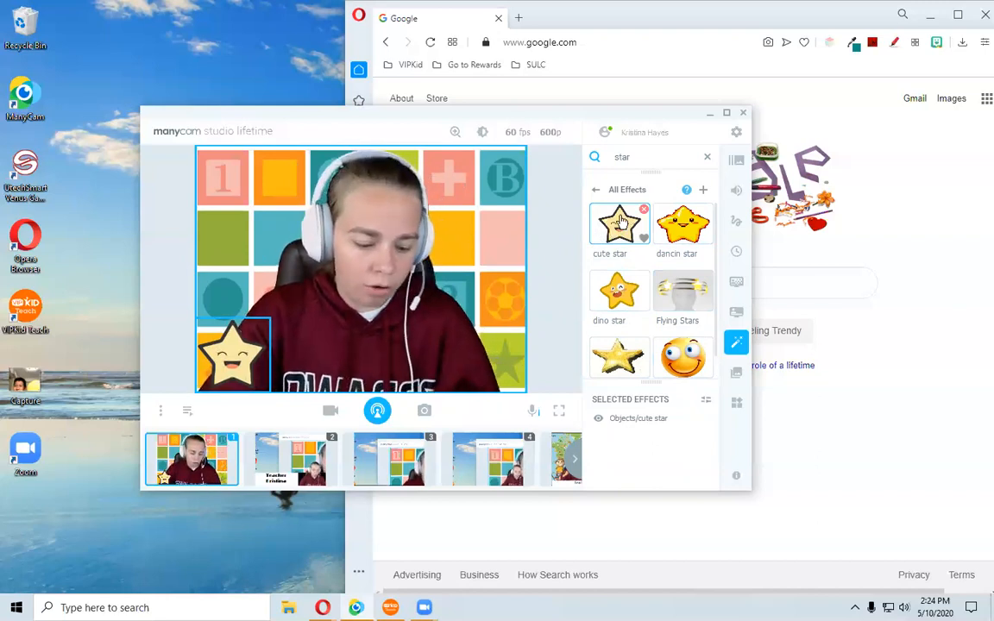
pyautogui.click(619, 226)
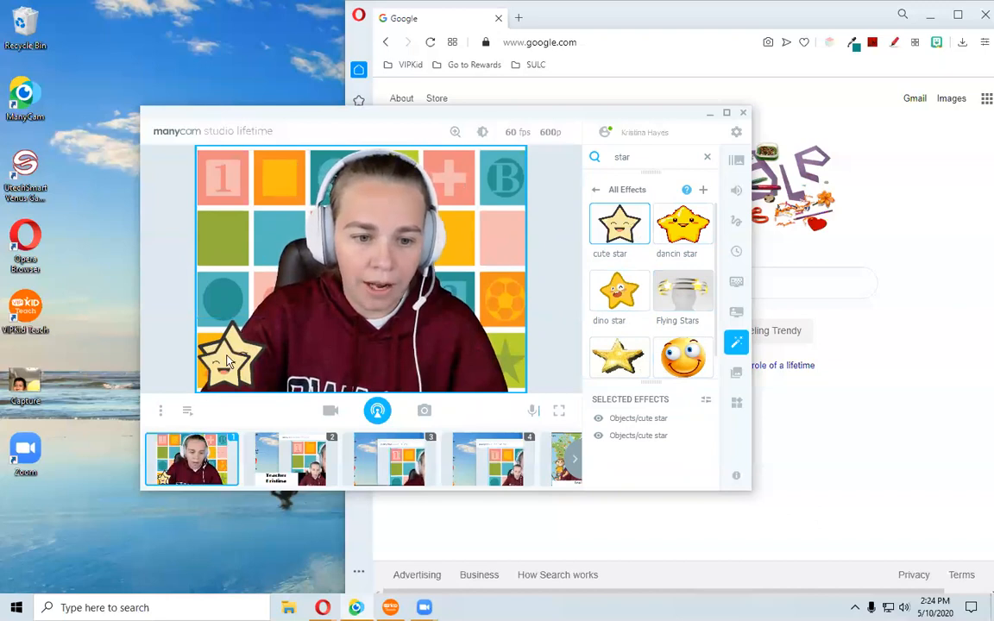
pyautogui.moveTo(231, 372); pyautogui.dragTo(296, 380)
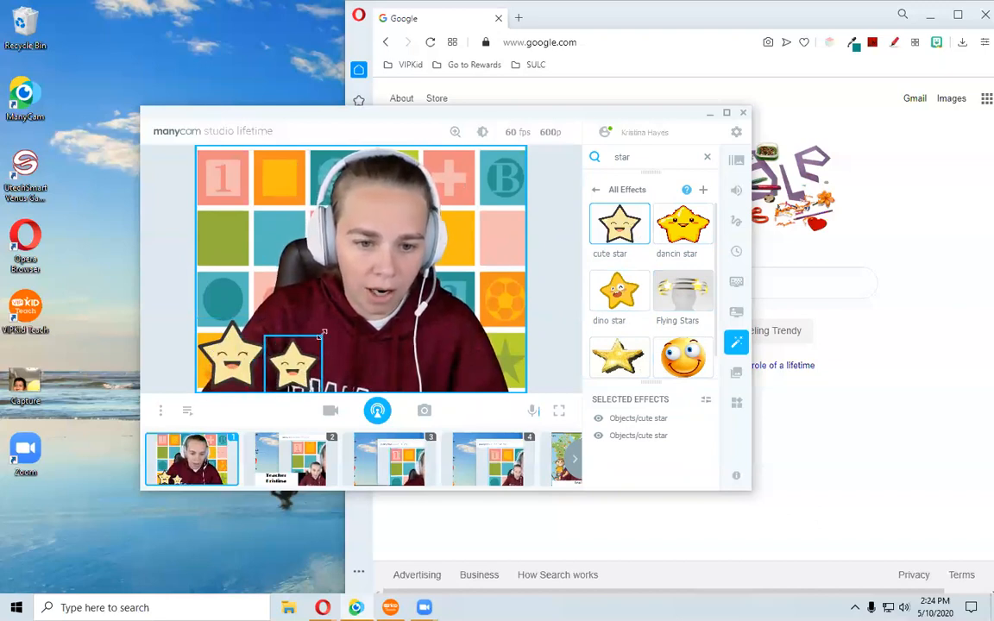
pyautogui.moveTo(323, 333); pyautogui.dragTo(342, 326)
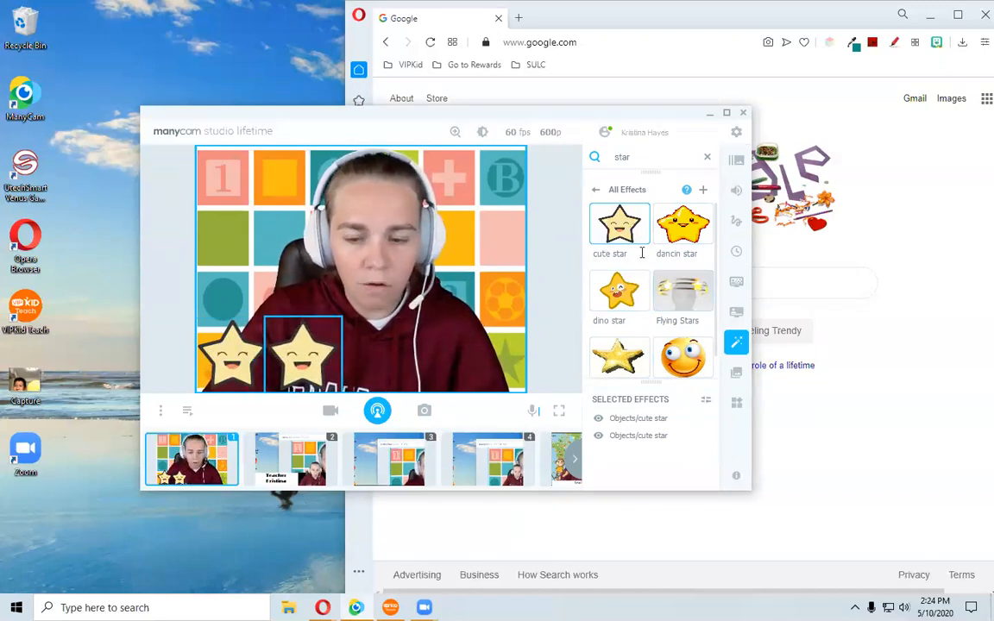
# Add a third cute star, place it next to the second, and enlarge it.
pyautogui.click(625, 229)
pyautogui.moveTo(201, 323); pyautogui.dragTo(333, 324)
pyautogui.moveTo(388, 342); pyautogui.dragTo(410, 333)
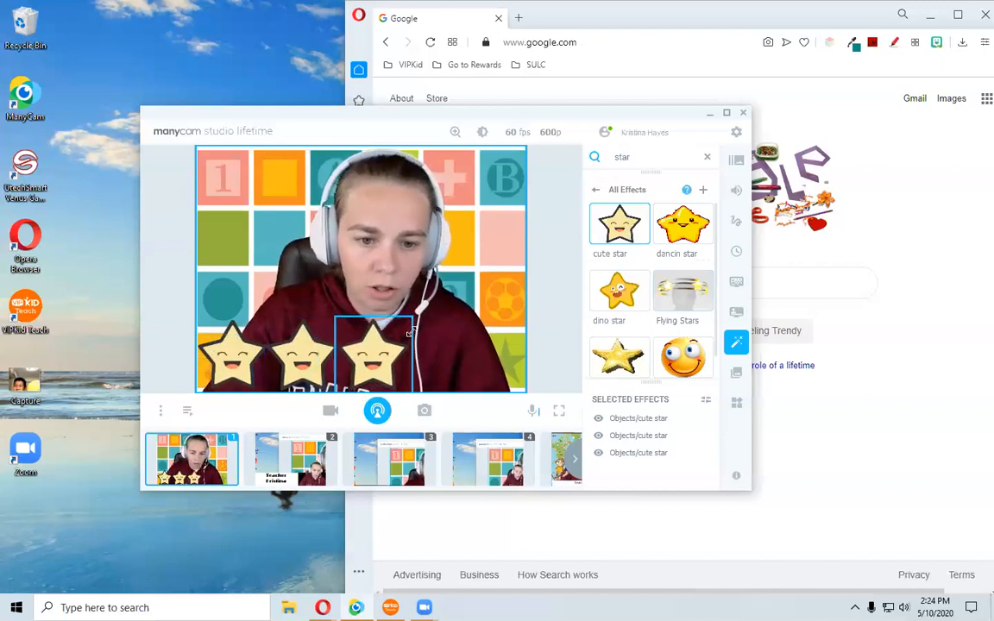
# Add a fourth and fifth cute star, placing them along the bottom edge toward the right corner.
pyautogui.click(619, 224)
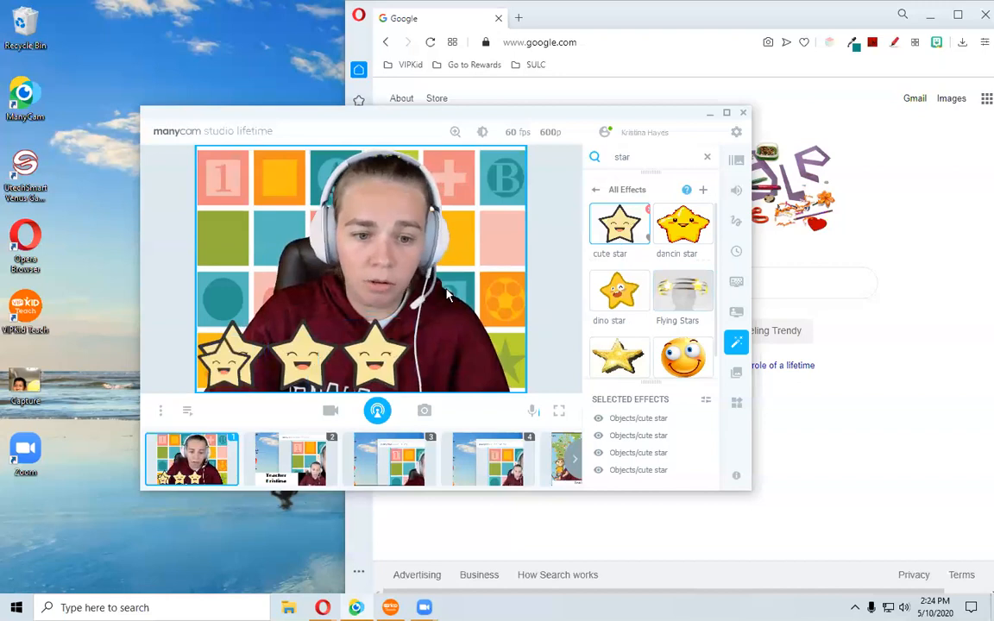
pyautogui.moveTo(242, 366); pyautogui.dragTo(450, 384)
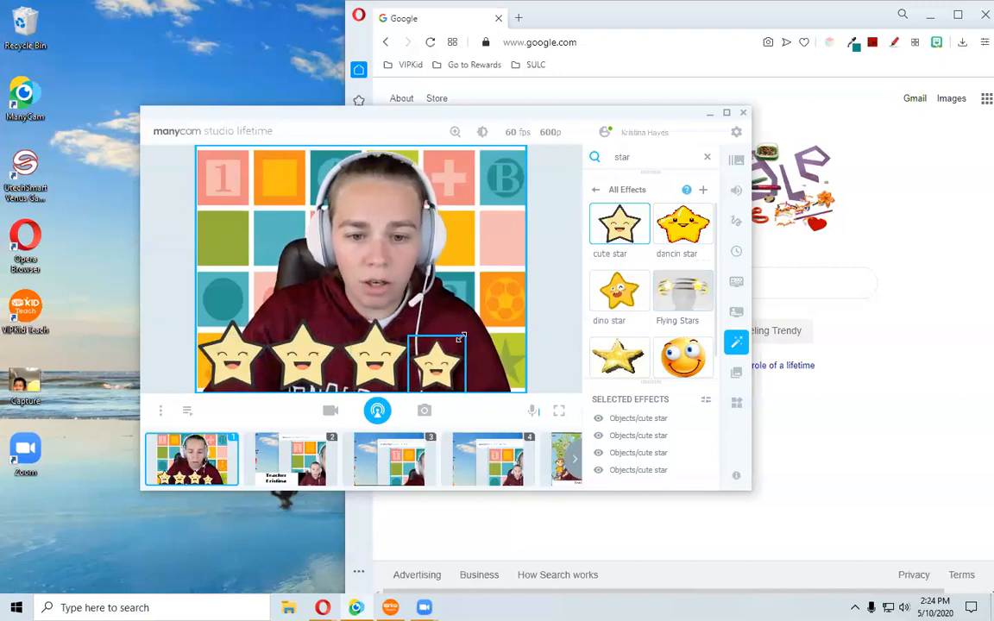
pyautogui.click(608, 240)
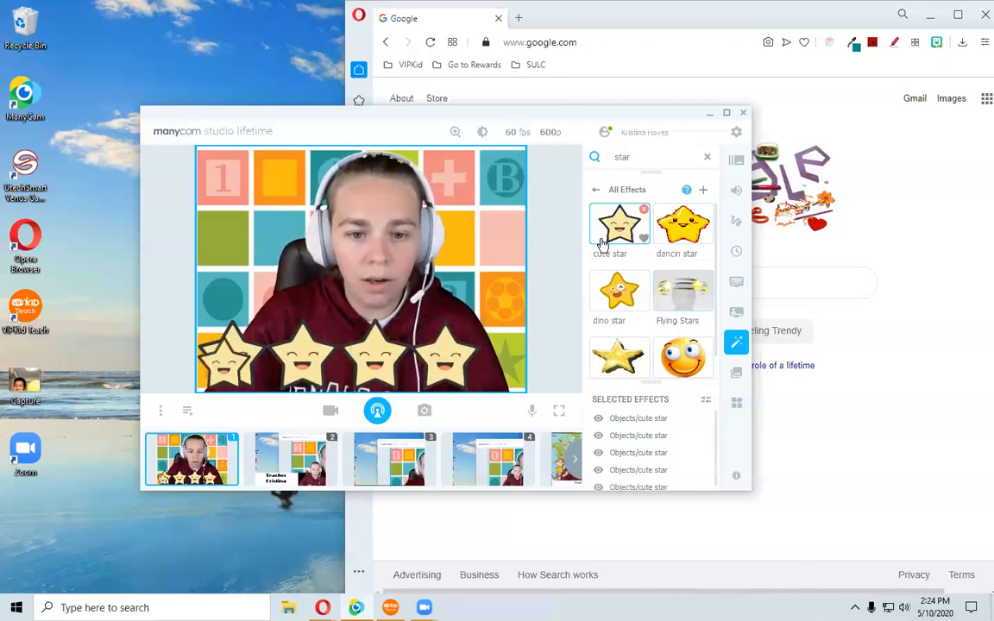
pyautogui.moveTo(226, 354); pyautogui.dragTo(450, 318)
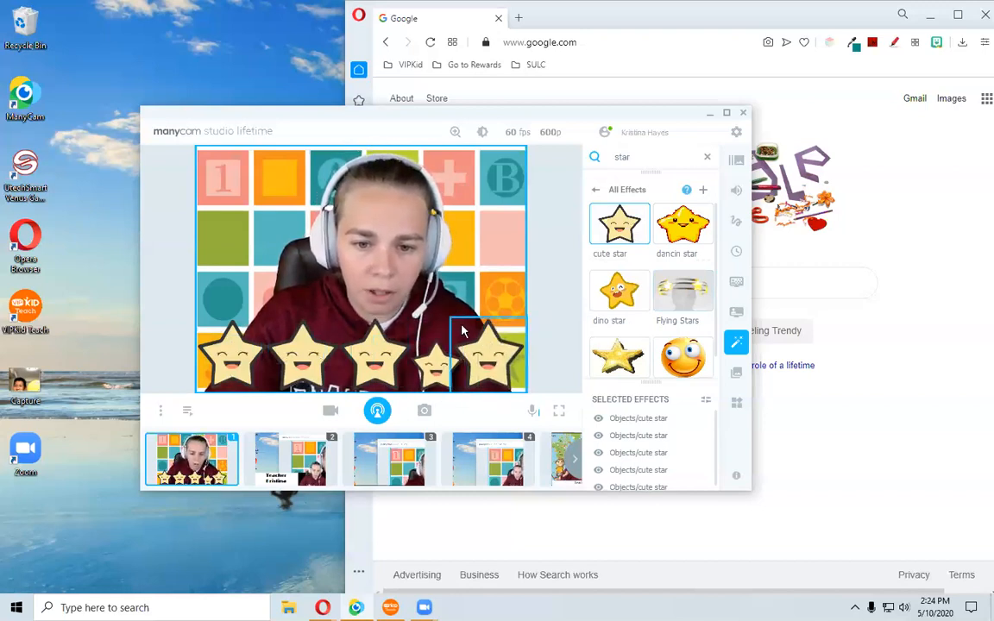
pyautogui.moveTo(454, 318); pyautogui.dragTo(473, 333)
# Resize the middle, second and first stars so the row of stars looks evenly sized.
pyautogui.click(404, 356)
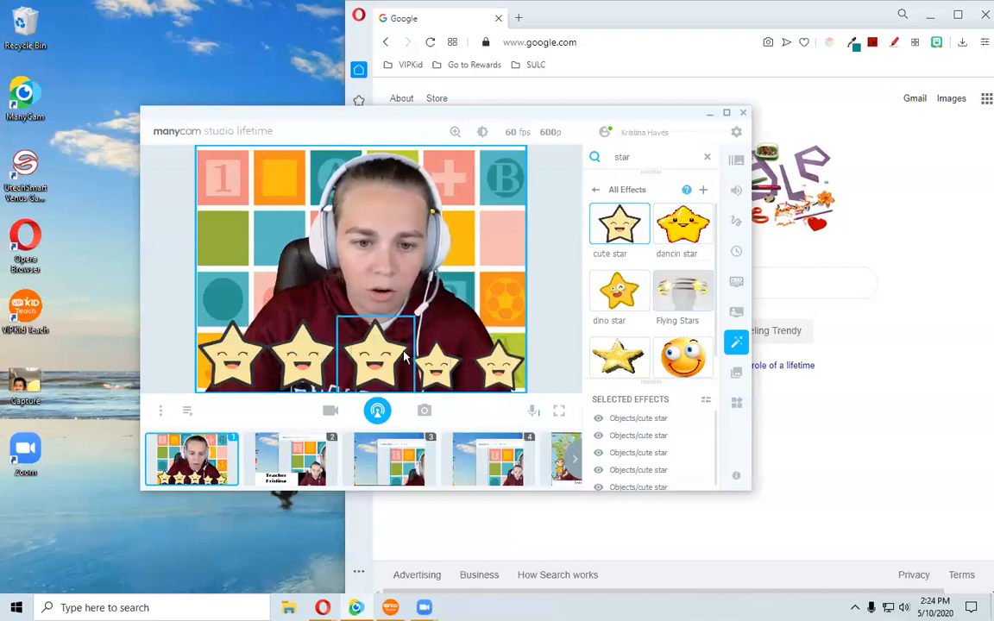
pyautogui.moveTo(414, 319); pyautogui.dragTo(391, 333)
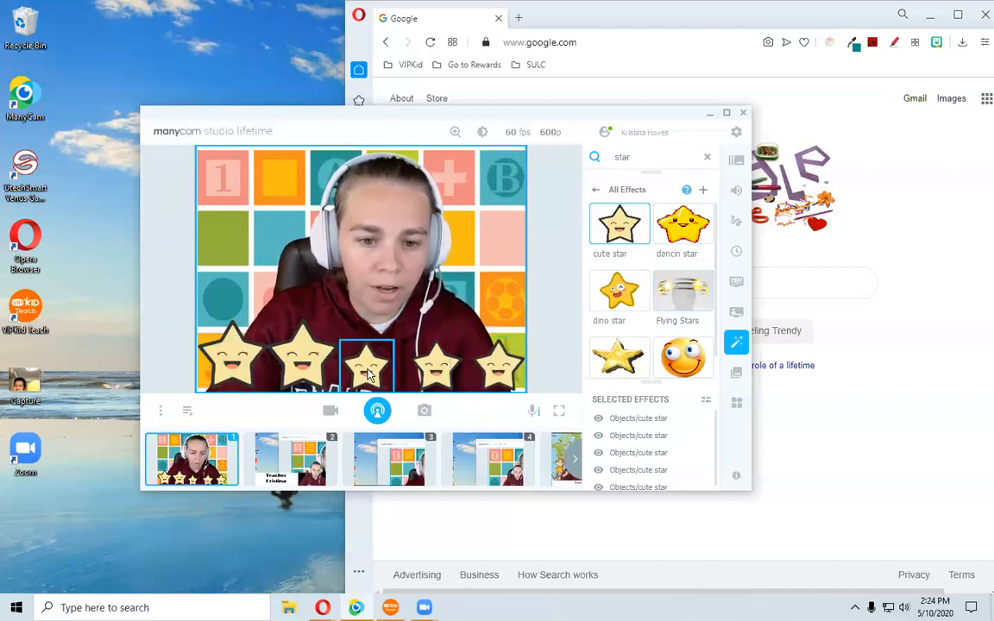
pyautogui.click(315, 354)
pyautogui.moveTo(339, 320); pyautogui.dragTo(329, 343)
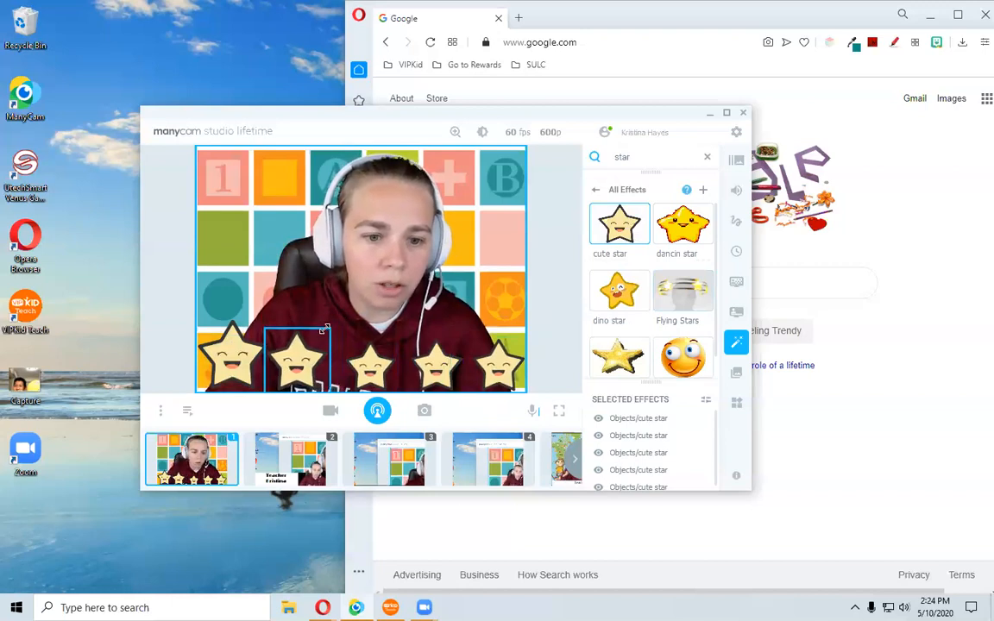
pyautogui.click(257, 369)
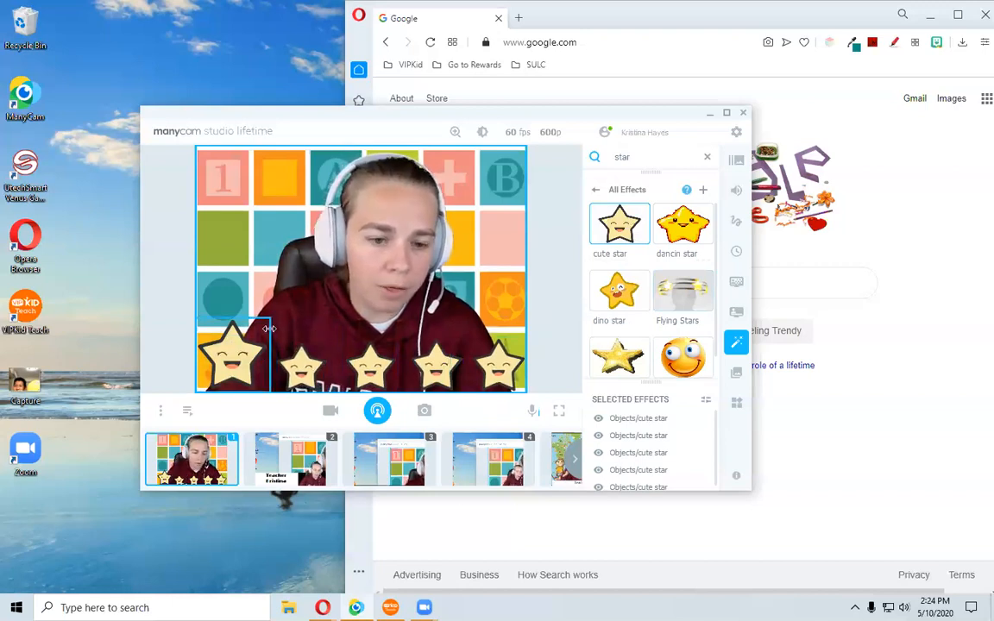
pyautogui.moveTo(270, 320); pyautogui.dragTo(246, 340)
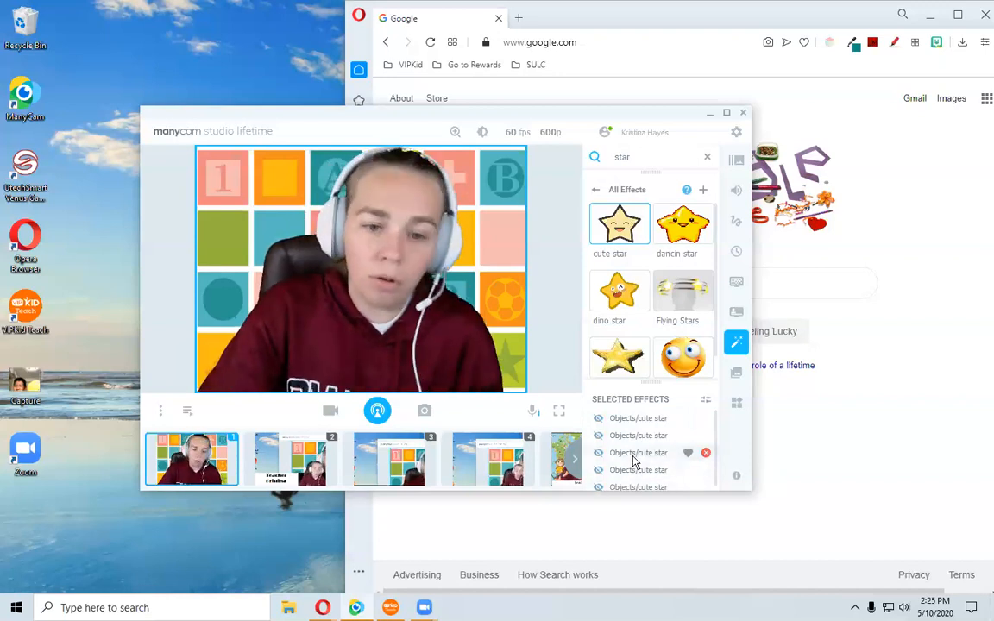
# Reveal the stars one at a time by toggling each cute star's visibility in the selected effects list.
pyautogui.click(598, 420)
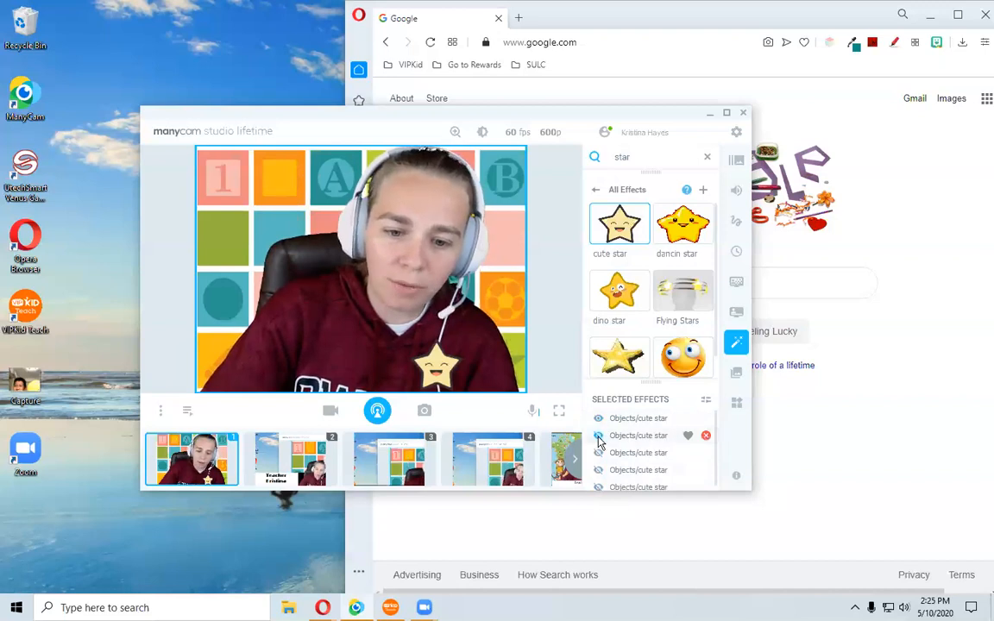
pyautogui.moveTo(631, 420)
pyautogui.mouseDown()
pyautogui.moveTo(632, 465)
pyautogui.moveTo(628, 419)
pyautogui.moveTo(626, 461)
pyautogui.moveTo(624, 419)
pyautogui.moveTo(619, 429)
pyautogui.mouseUp()
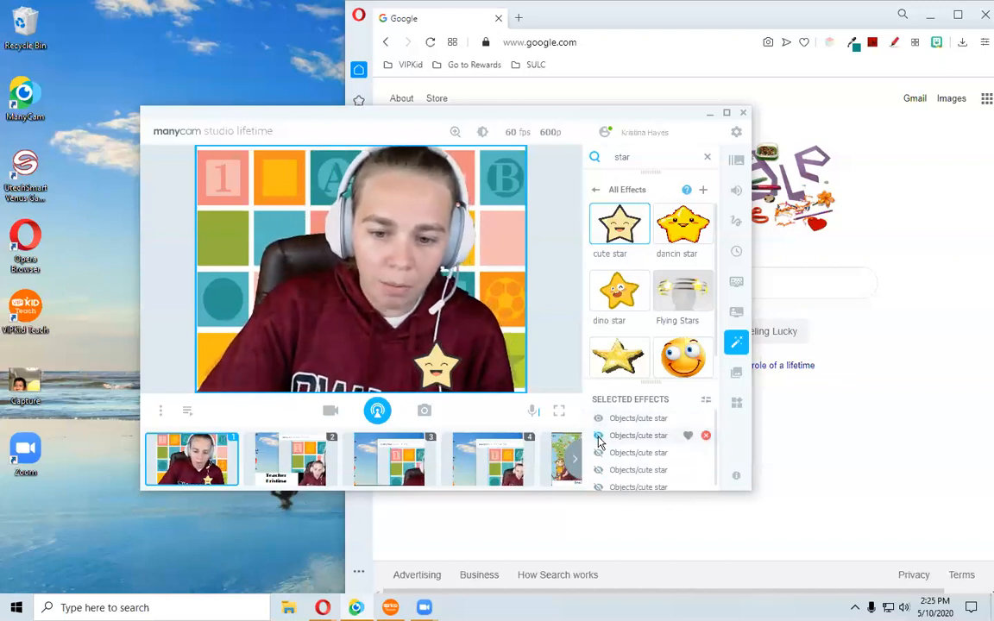
pyautogui.click(599, 437)
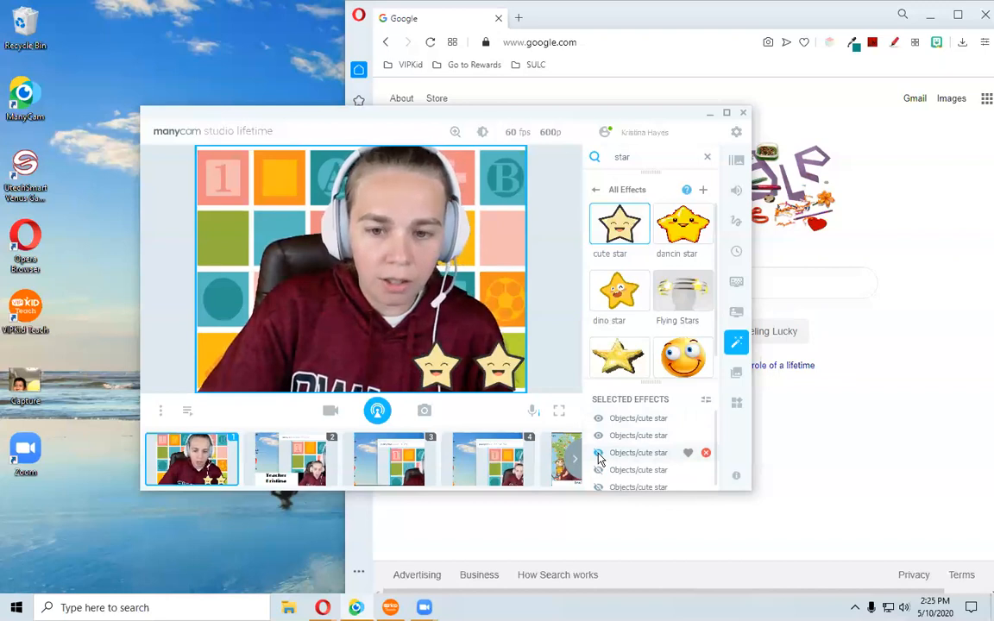
pyautogui.click(599, 454)
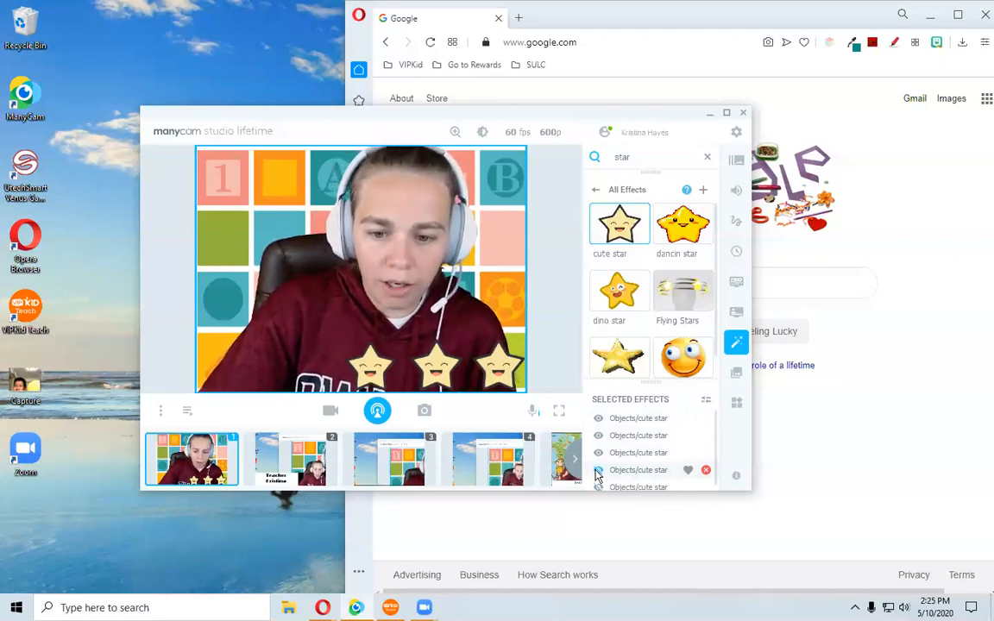
pyautogui.click(598, 472)
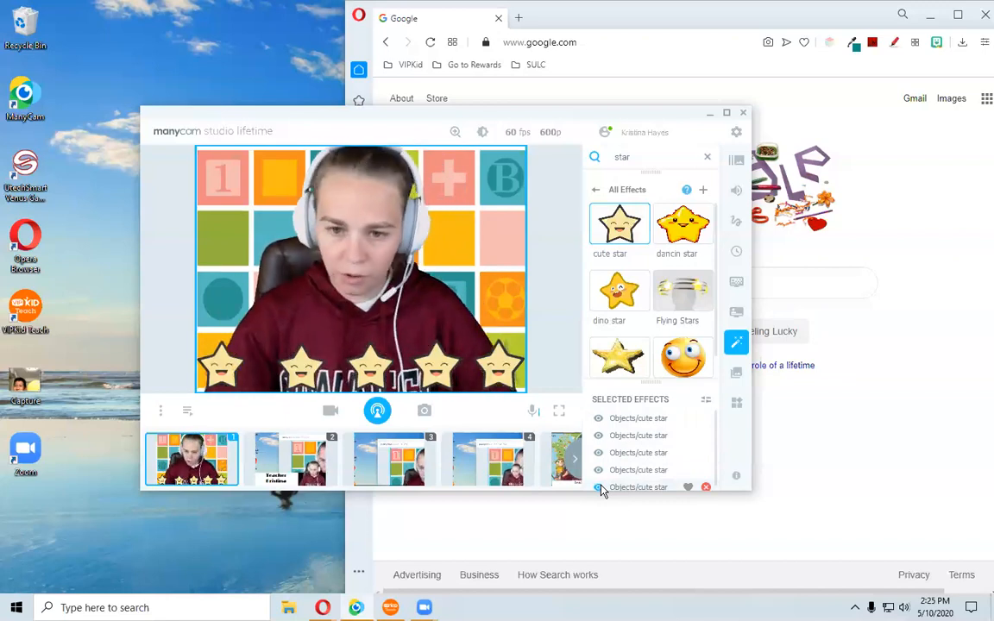
# Return to the effect categories and remove the cute star effects from the selected effects.
pyautogui.scroll(-1, 666, 287)
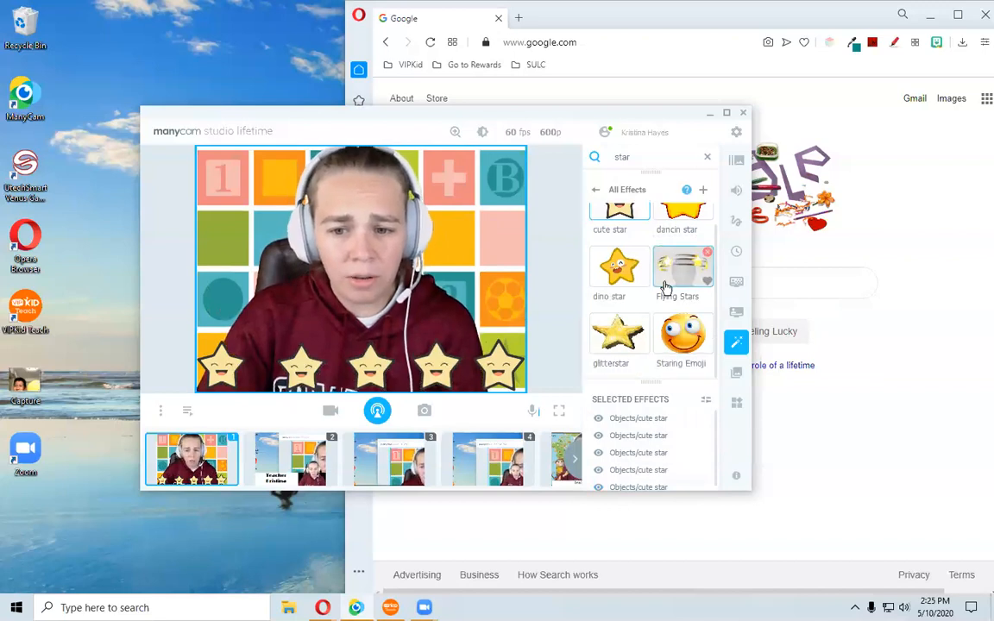
pyautogui.scroll(1, 659, 319)
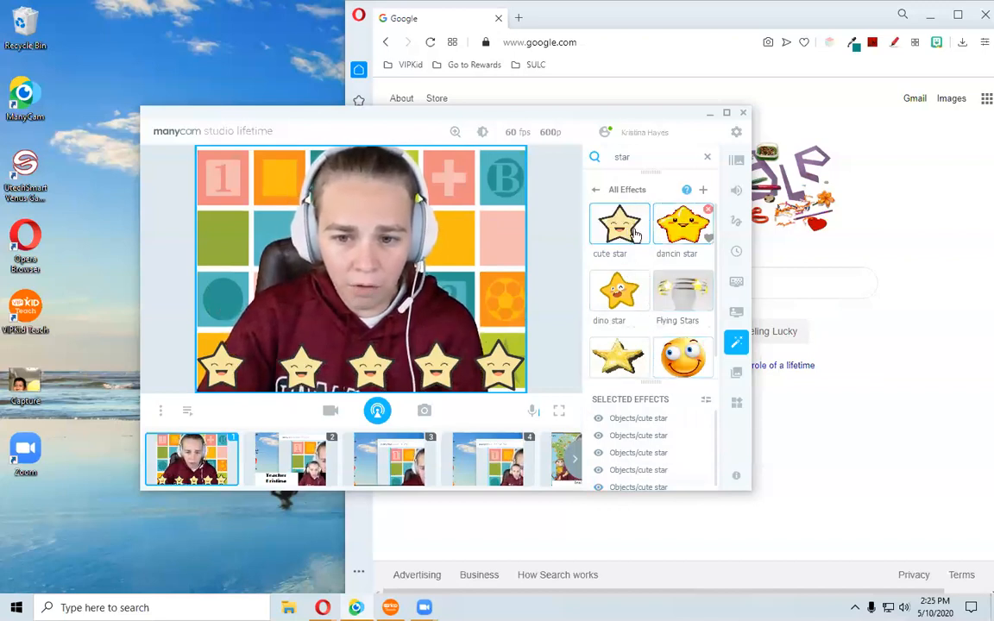
pyautogui.click(595, 191)
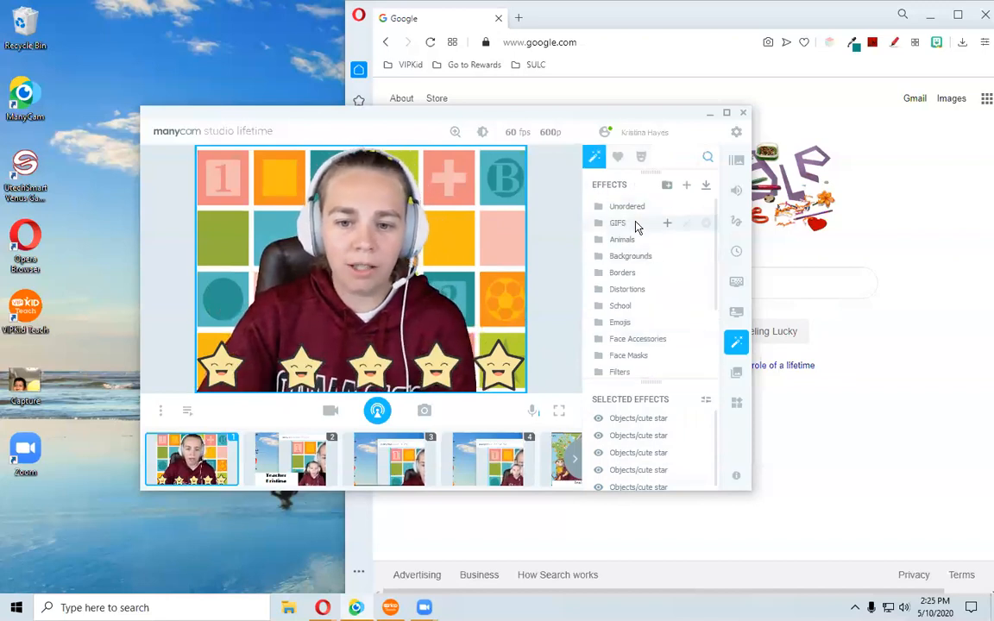
pyautogui.click(706, 419)
pyautogui.click(706, 419)
pyautogui.click(706, 419)
pyautogui.click(706, 419)
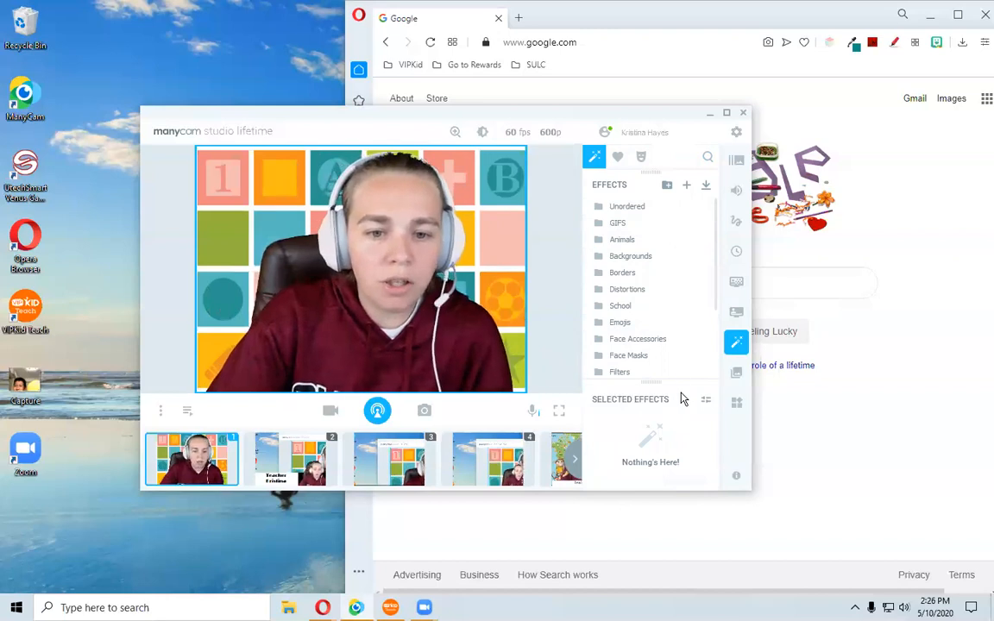
# Open the online effects library and search it for "star".
pyautogui.click(706, 185)
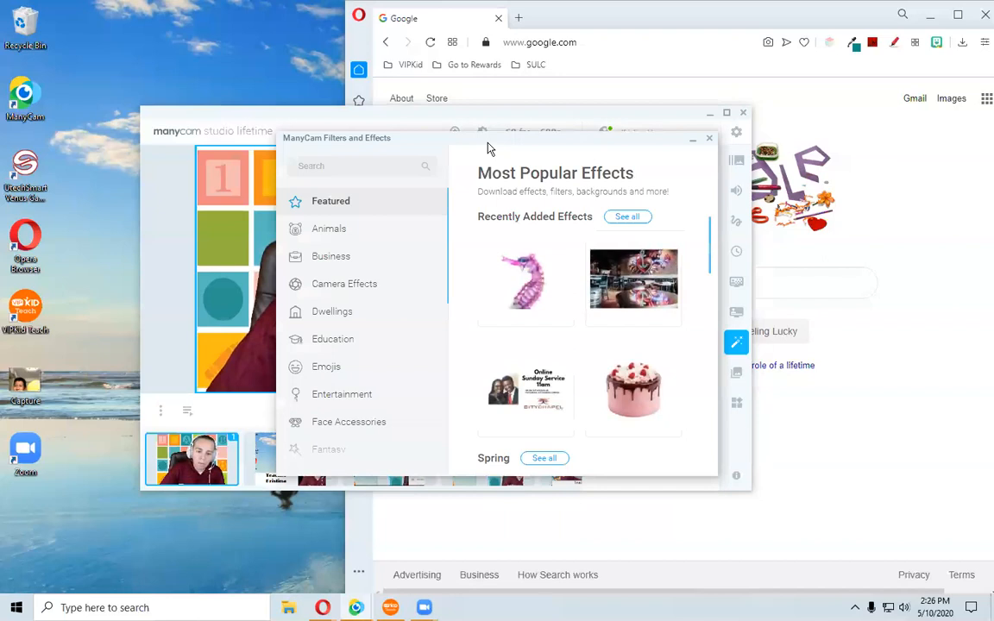
pyautogui.moveTo(488, 149); pyautogui.dragTo(557, 177)
pyautogui.click(420, 197)
pyautogui.write('s')
pyautogui.press('Return')
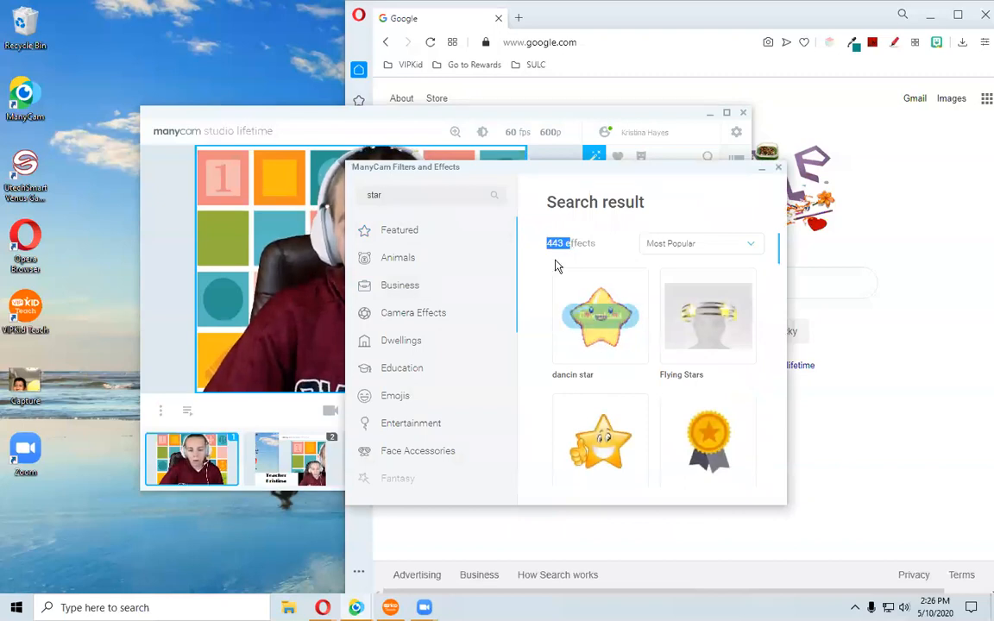
# Scroll through the search results and add the Rainbow Star Emoji 2 effect.
pyautogui.scroll(-1, 656, 341)
pyautogui.scroll(-4, 677, 346)
pyautogui.scroll(-4, 643, 377)
pyautogui.scroll(-4, 643, 377)
pyautogui.scroll(-4, 643, 377)
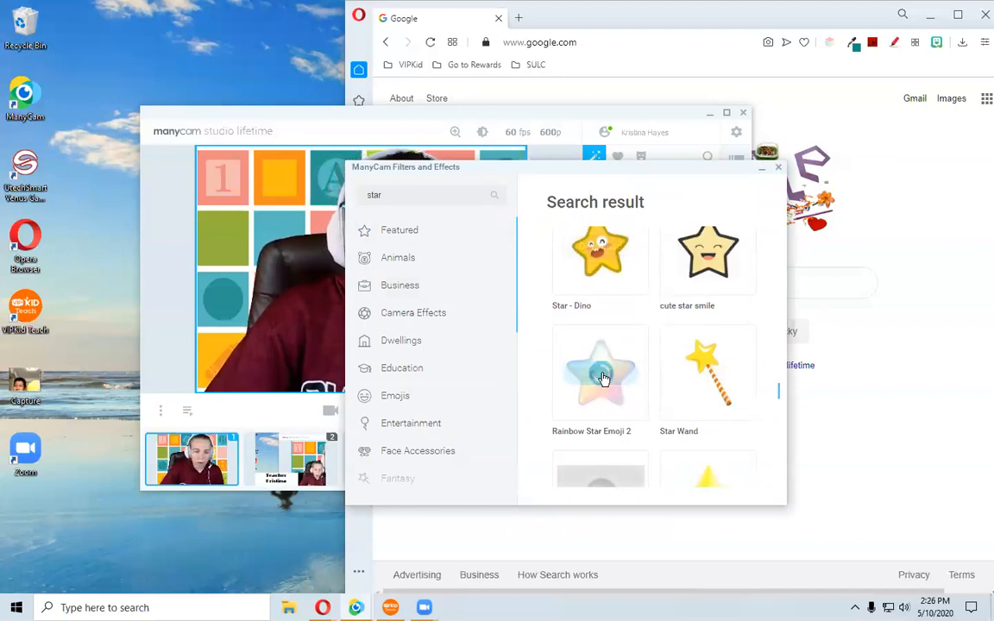
pyautogui.click(603, 377)
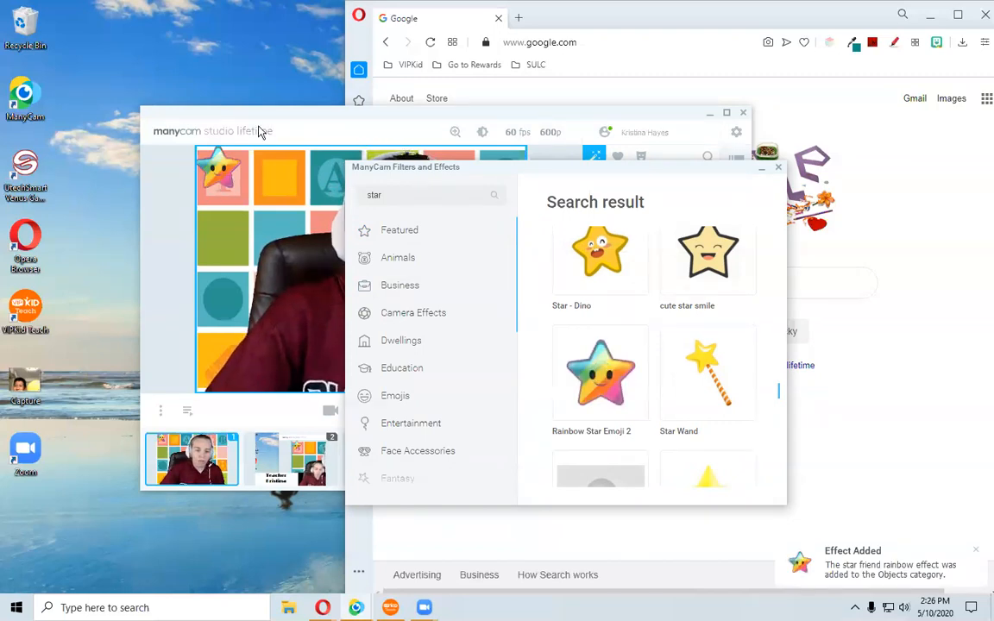
# Close the effects library and nudge the rainbow star effect in the top-left corner of the feed.
pyautogui.click(262, 118)
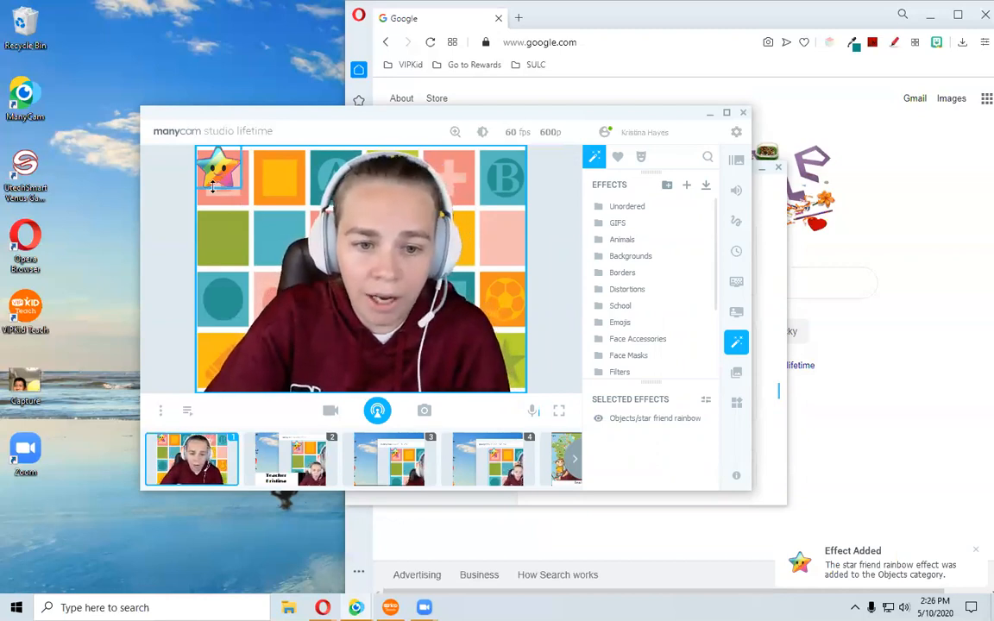
pyautogui.moveTo(221, 191)
pyautogui.mouseDown()
pyautogui.moveTo(231, 343)
pyautogui.moveTo(229, 191)
pyautogui.mouseUp()
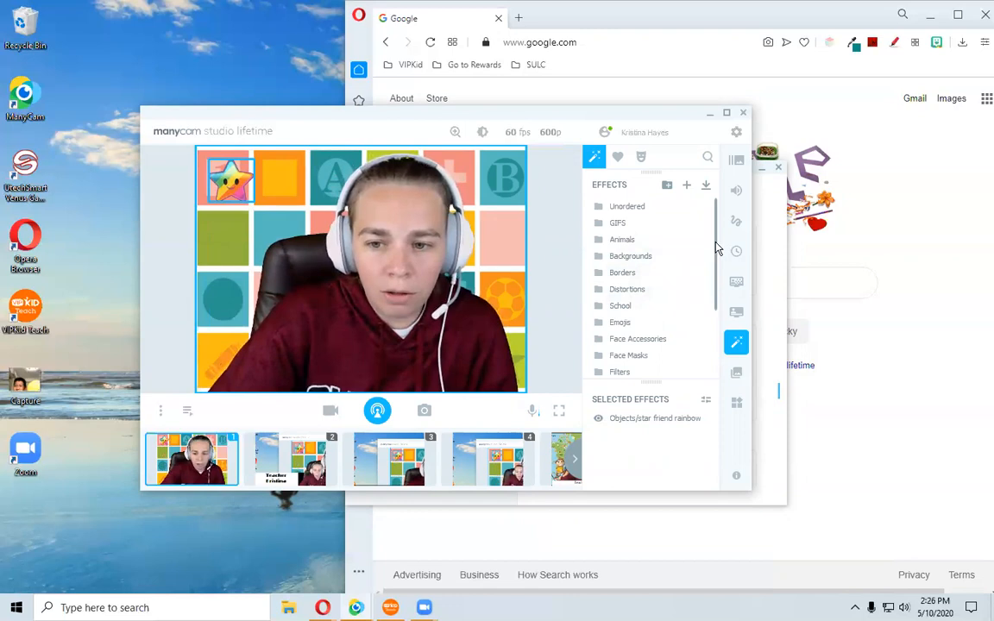
# Browse the Objects category, search the effects for "star", and remove the star friend rainbow effect from the selected effects.
pyautogui.moveTo(716, 249); pyautogui.dragTo(724, 304)
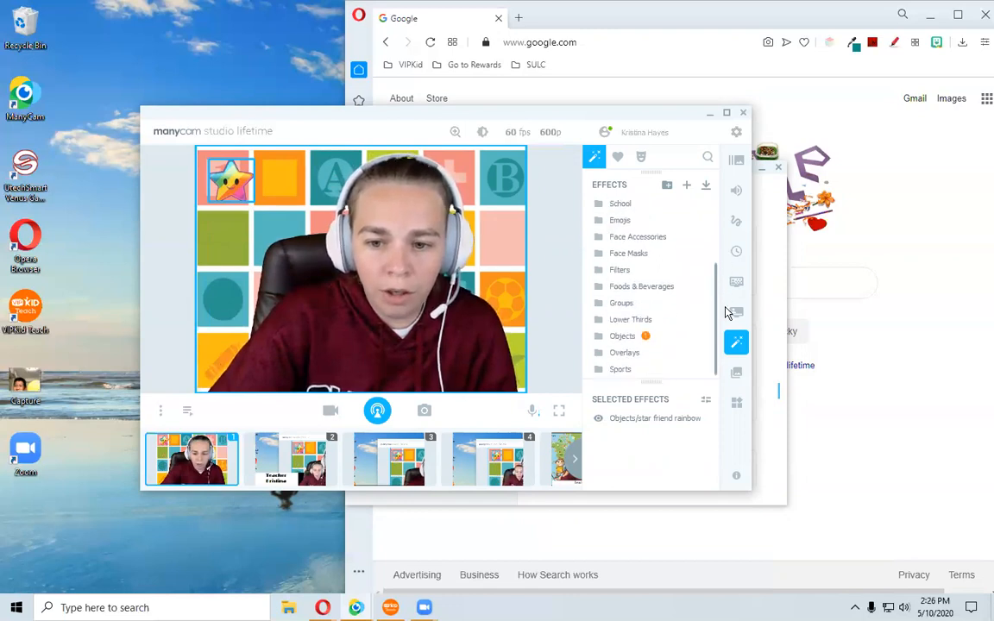
pyautogui.doubleClick(623, 338)
pyautogui.scroll(-10, 672, 293)
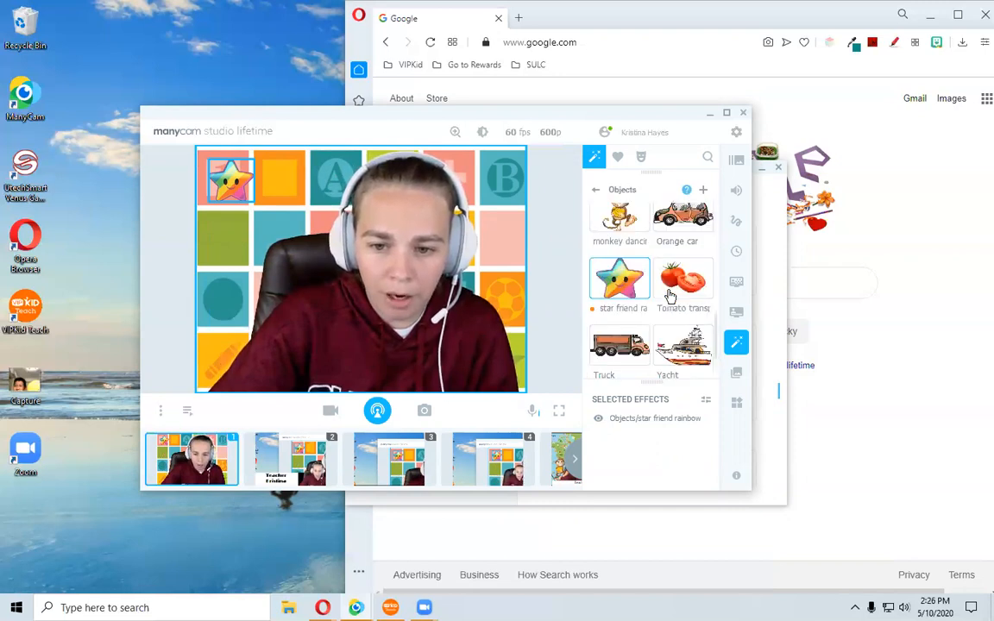
pyautogui.scroll(2, 664, 294)
pyautogui.click(709, 157)
pyautogui.write('star')
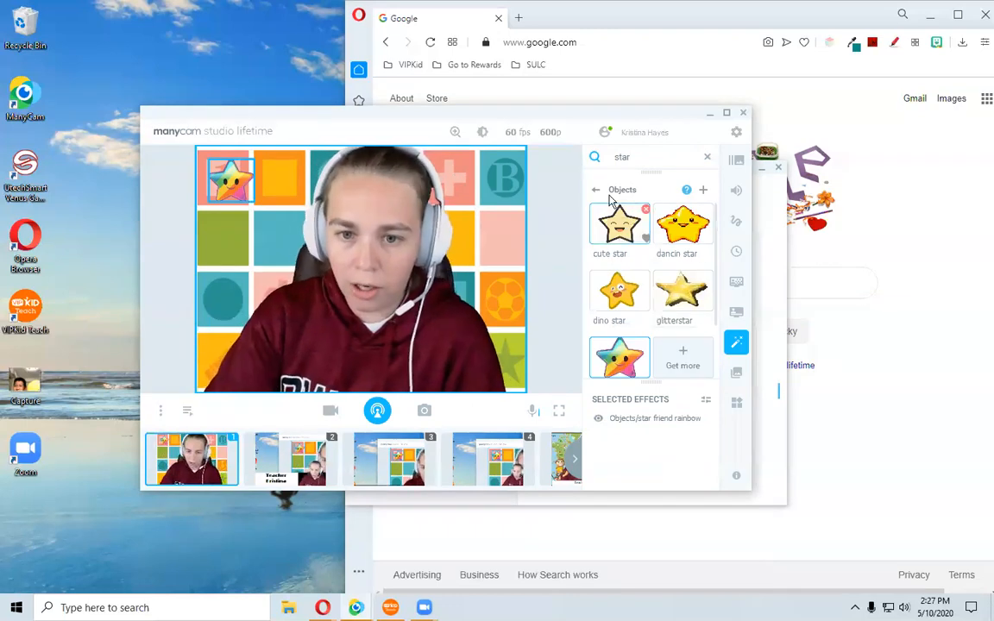
pyautogui.click(596, 190)
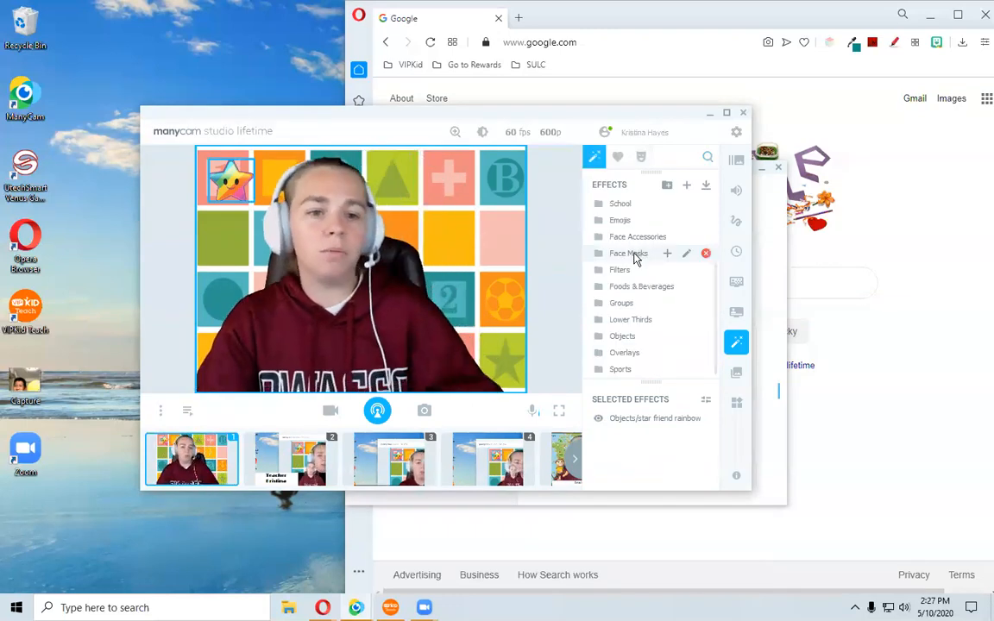
pyautogui.click(706, 420)
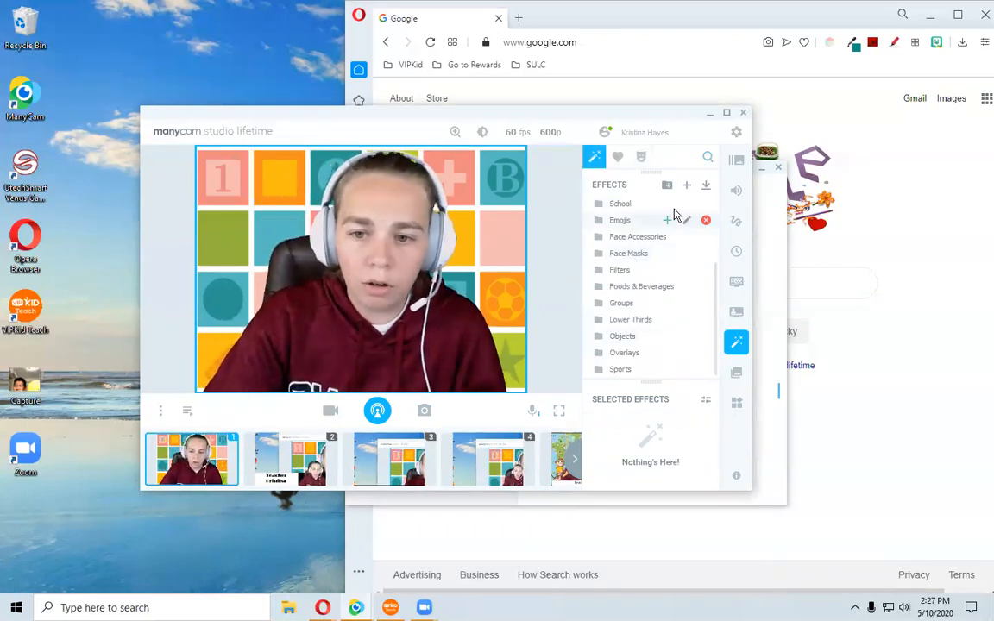
pyautogui.click(687, 186)
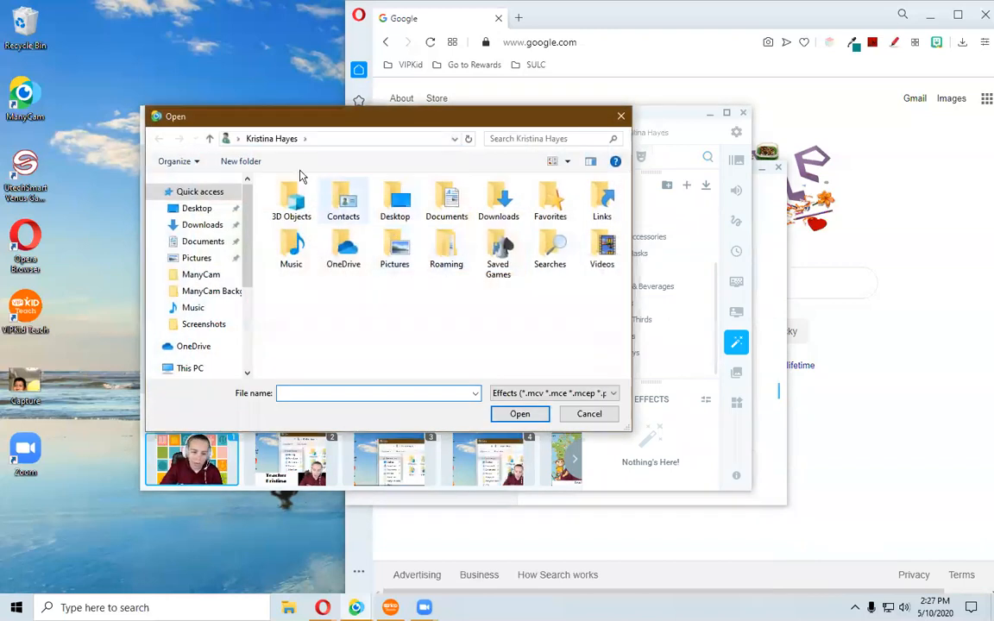
pyautogui.moveTo(321, 121); pyautogui.dragTo(341, 147)
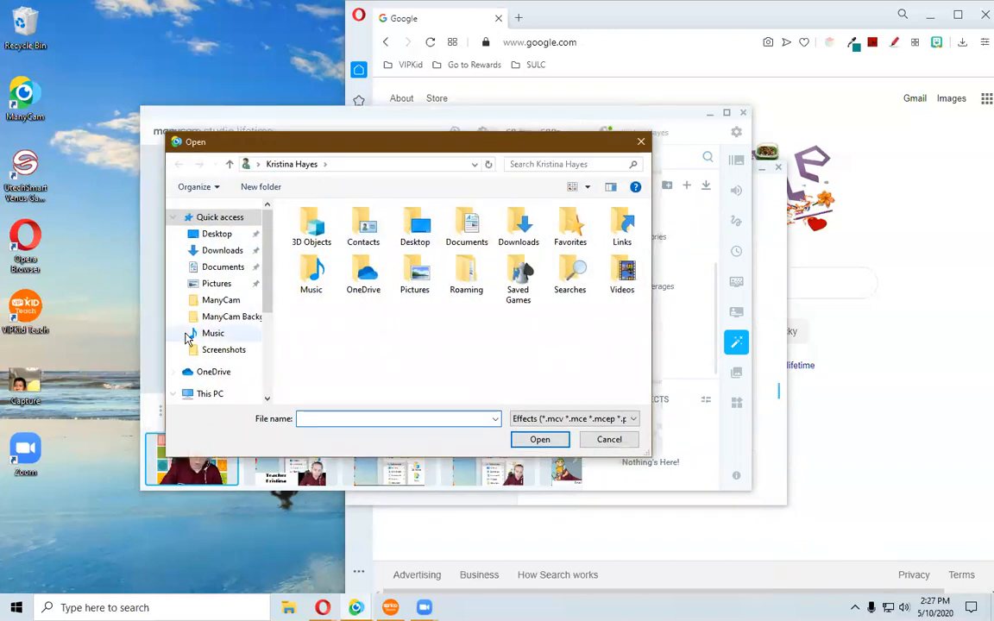
pyautogui.click(609, 441)
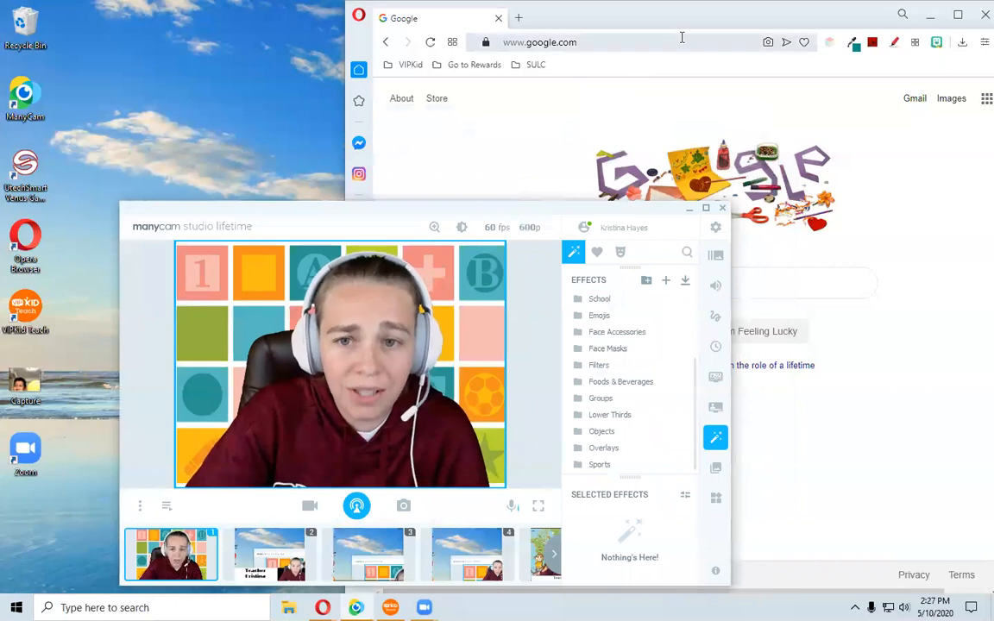
# Switch to the browser and search Google for "monkey sticker gif".
pyautogui.click(662, 90)
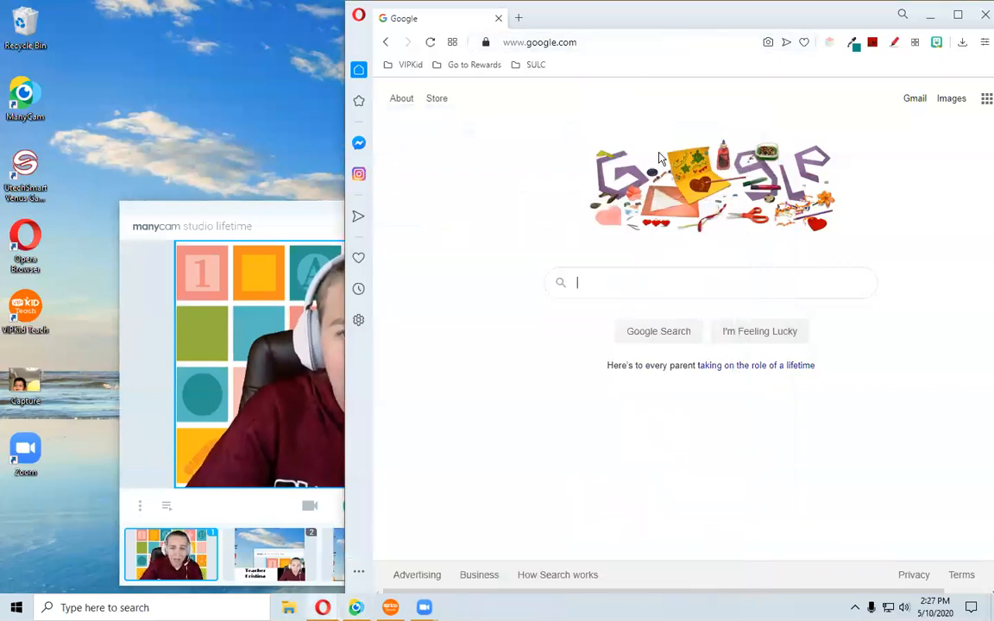
pyautogui.click(684, 284)
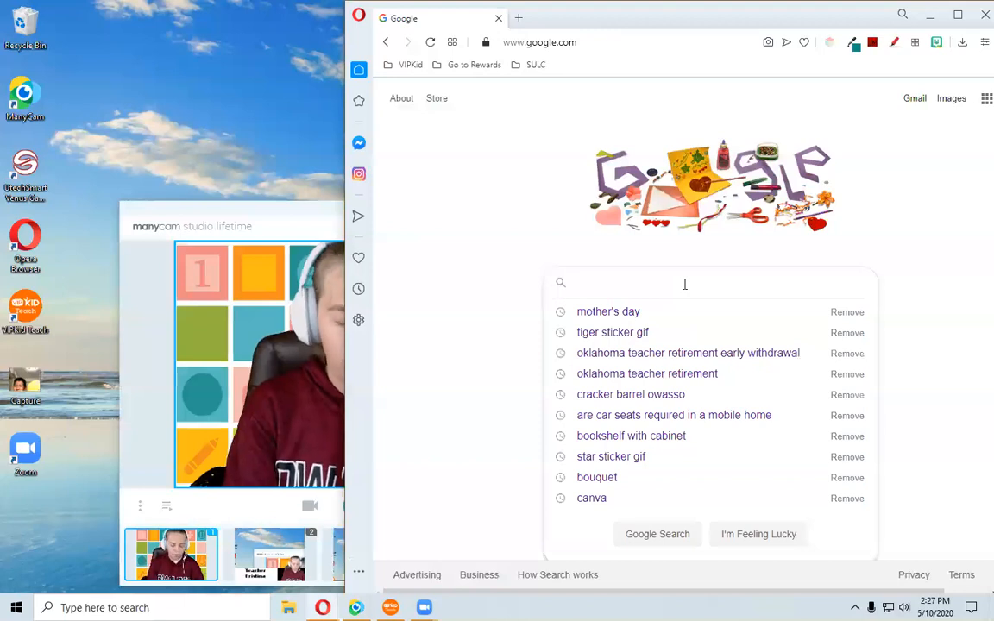
pyautogui.write('monkey')
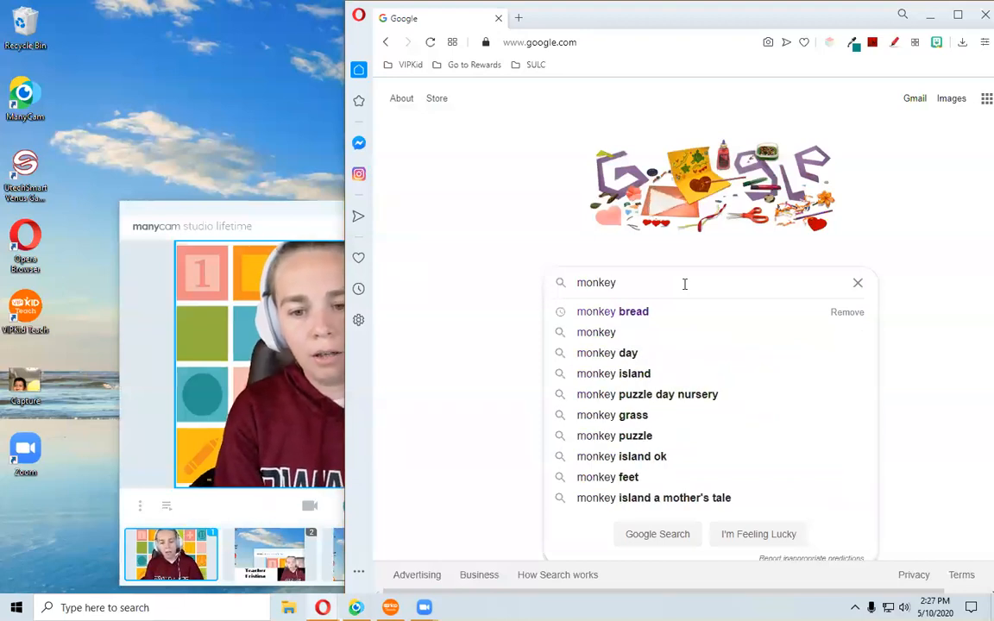
pyautogui.write(' sticker gif')
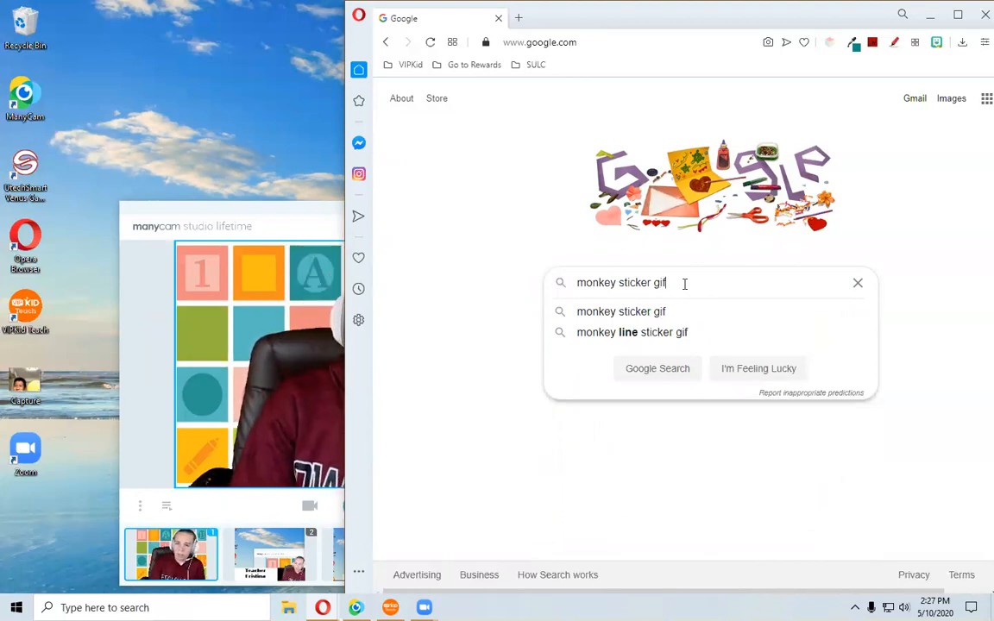
pyautogui.press('Return')
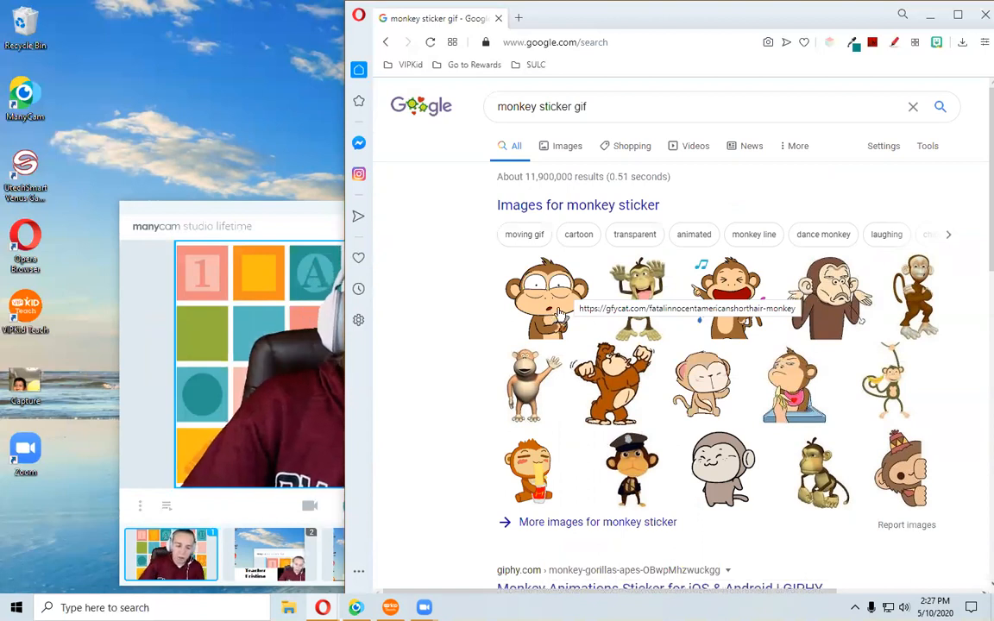
# Filter the image results to cartoon and open the Loop Monkey Sticker GIF.
pyautogui.click(578, 238)
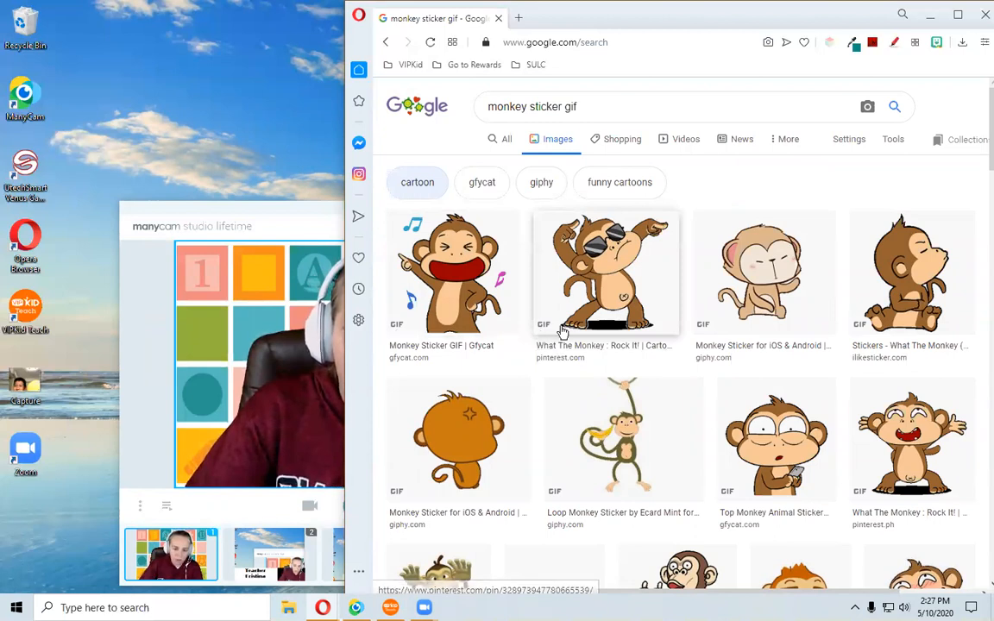
pyautogui.scroll(-1, 567, 352)
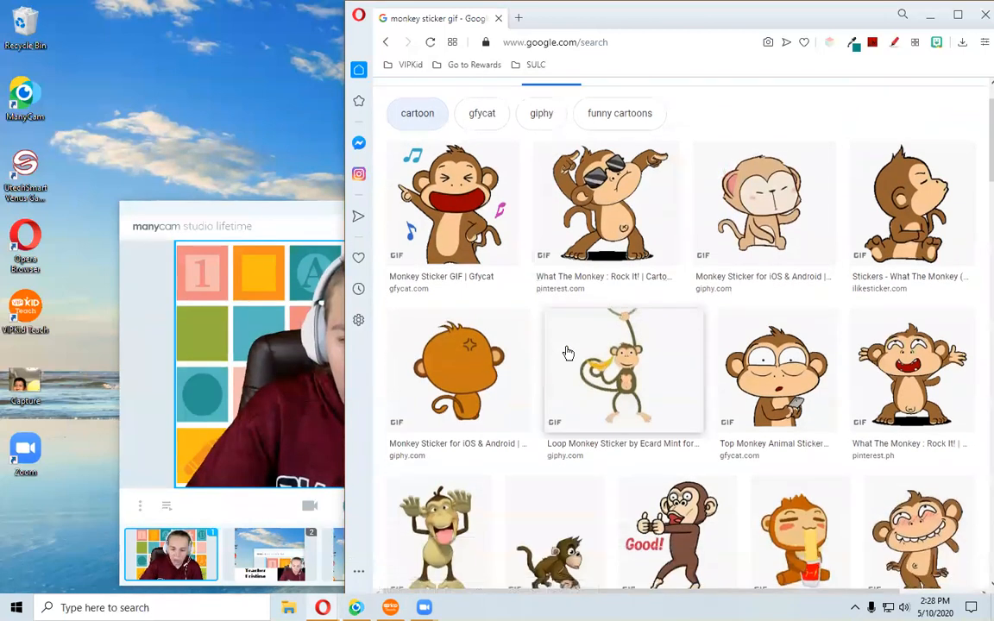
pyautogui.scroll(-1, 565, 352)
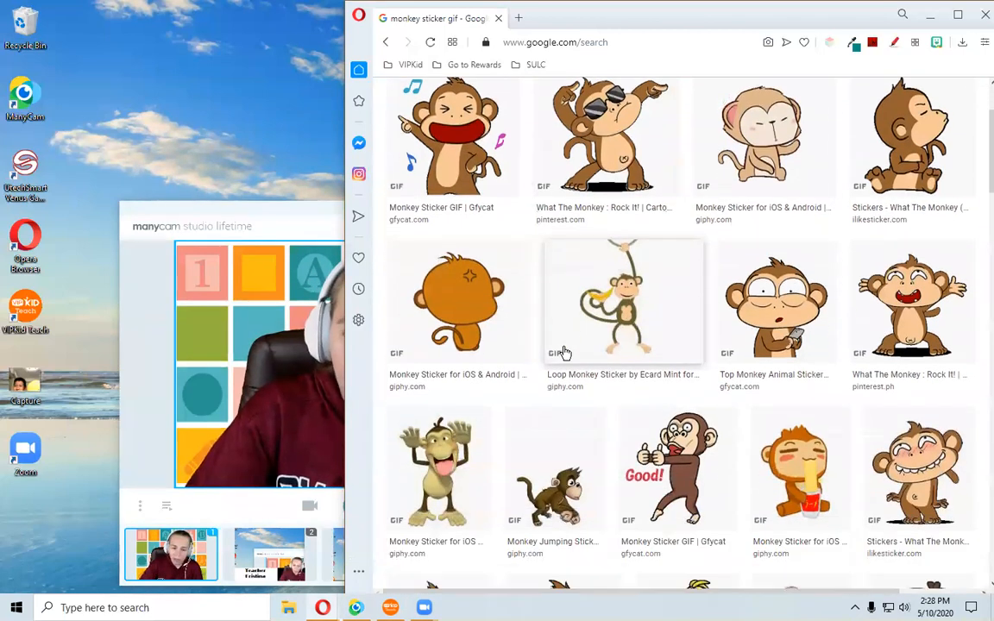
pyautogui.click(626, 285)
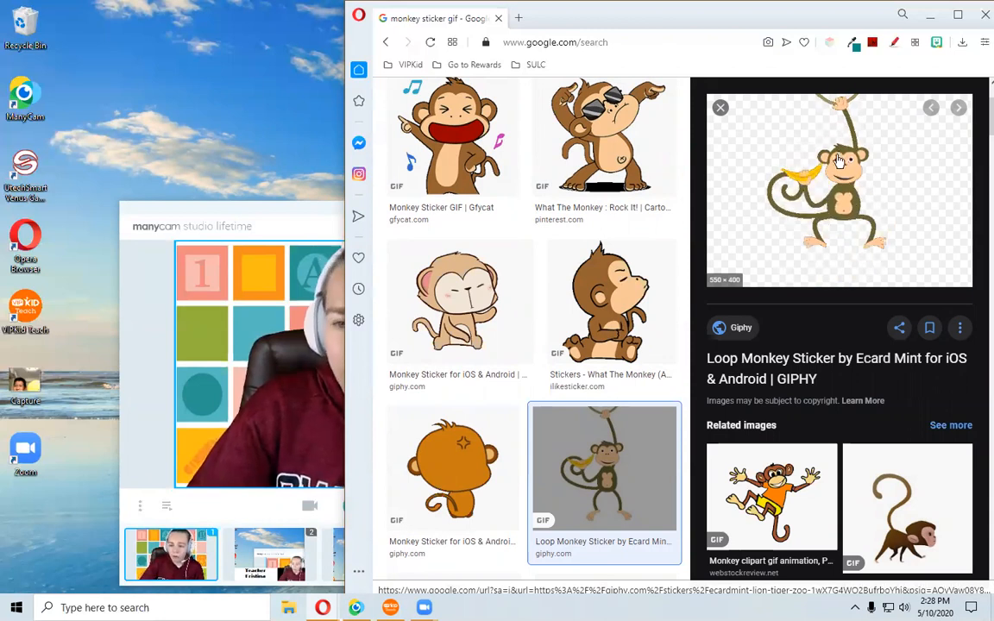
# Save the monkey GIF to the desktop and drop it onto the webcam feed as an effect.
pyautogui.moveTo(846, 164); pyautogui.dragTo(230, 86)
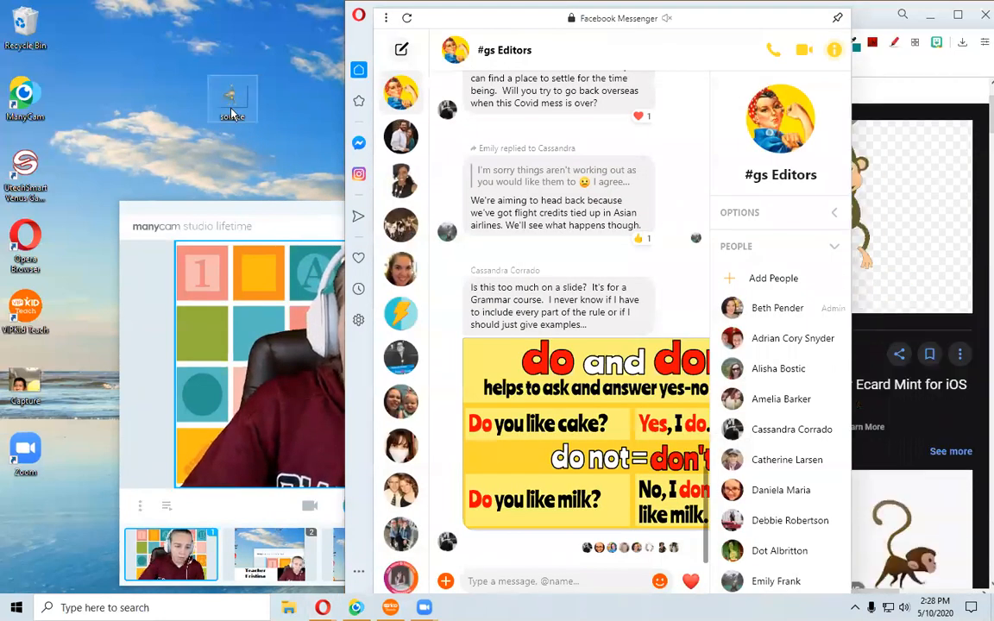
pyautogui.click(294, 216)
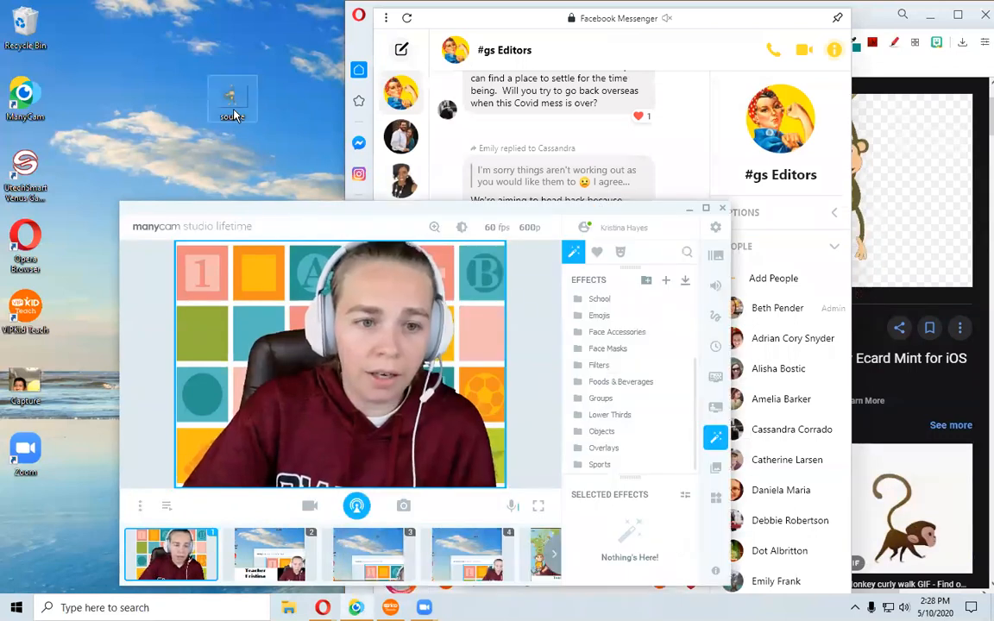
pyautogui.moveTo(229, 212); pyautogui.dragTo(235, 314)
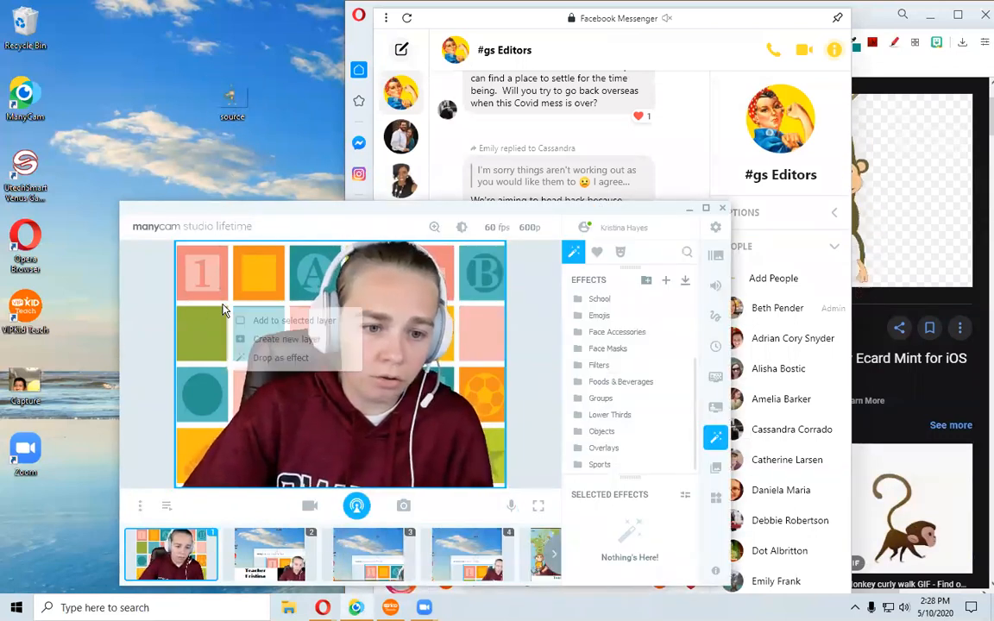
pyautogui.click(291, 361)
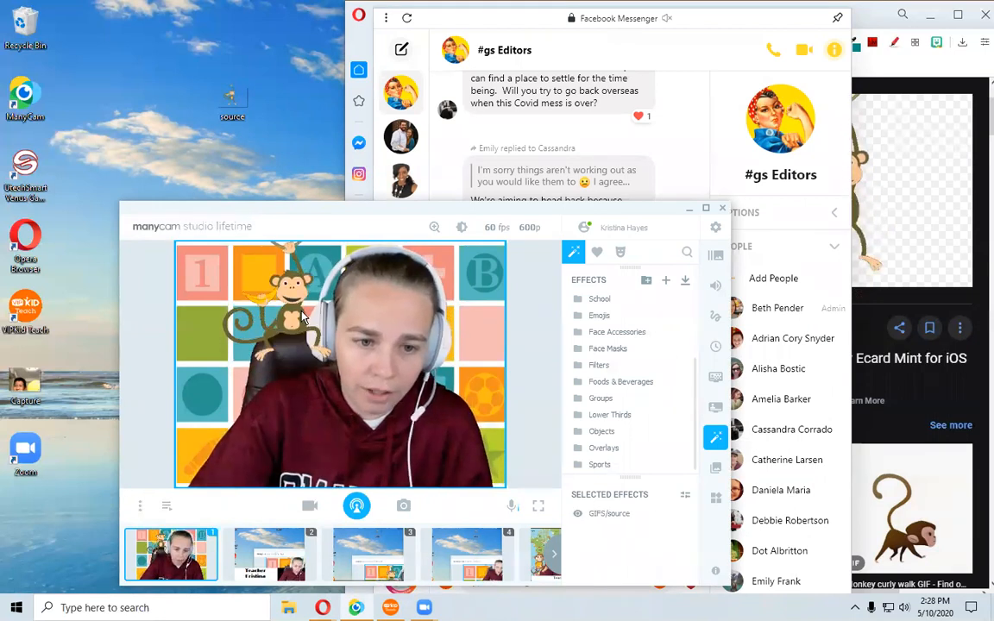
# Shrink the monkey GIF effect in the top-left area of the feed.
pyautogui.click(292, 297)
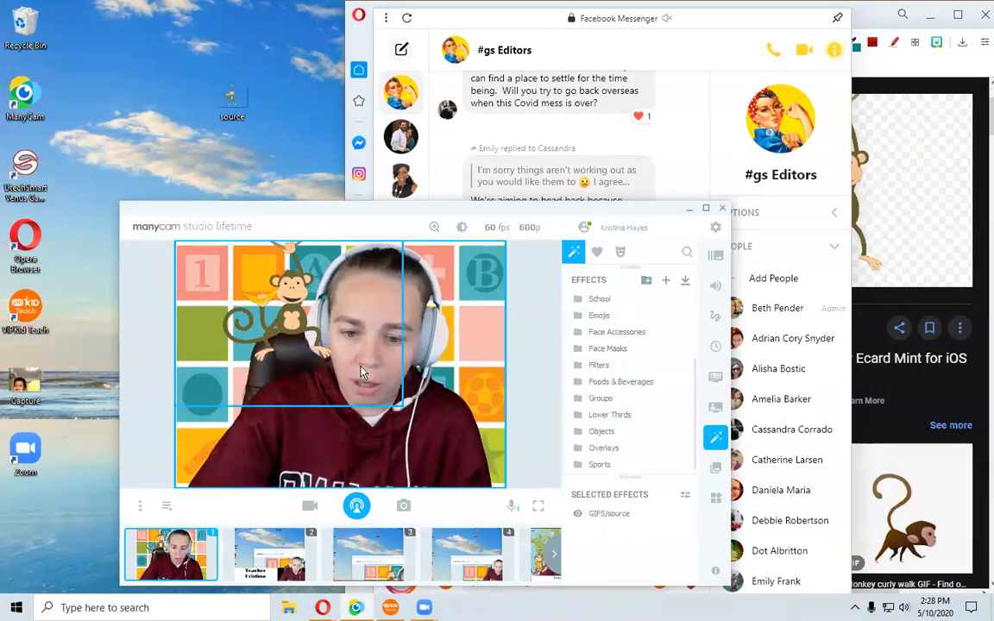
pyautogui.moveTo(401, 407); pyautogui.dragTo(326, 350)
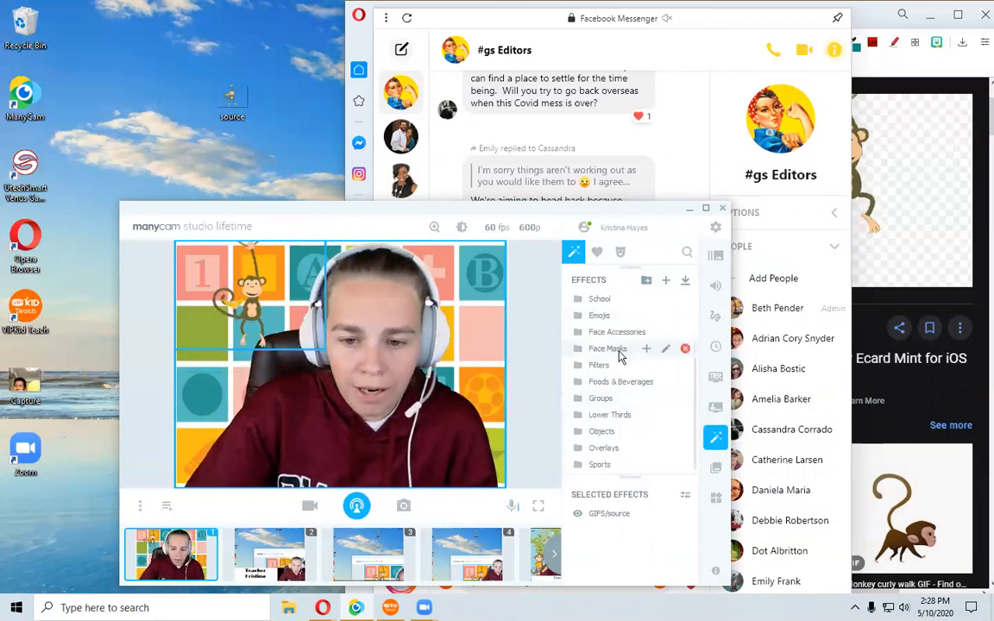
# Open the GIFS category and add the monkey GIF again, placing the copy near the top-right corner.
pyautogui.scroll(3, 617, 353)
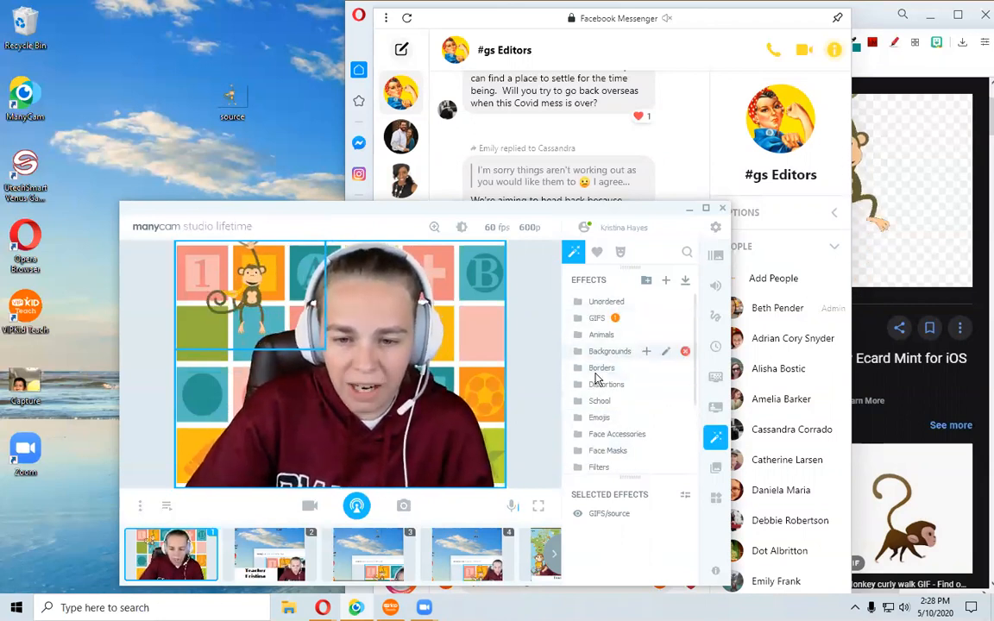
pyautogui.scroll(-3, 611, 450)
pyautogui.scroll(4, 611, 450)
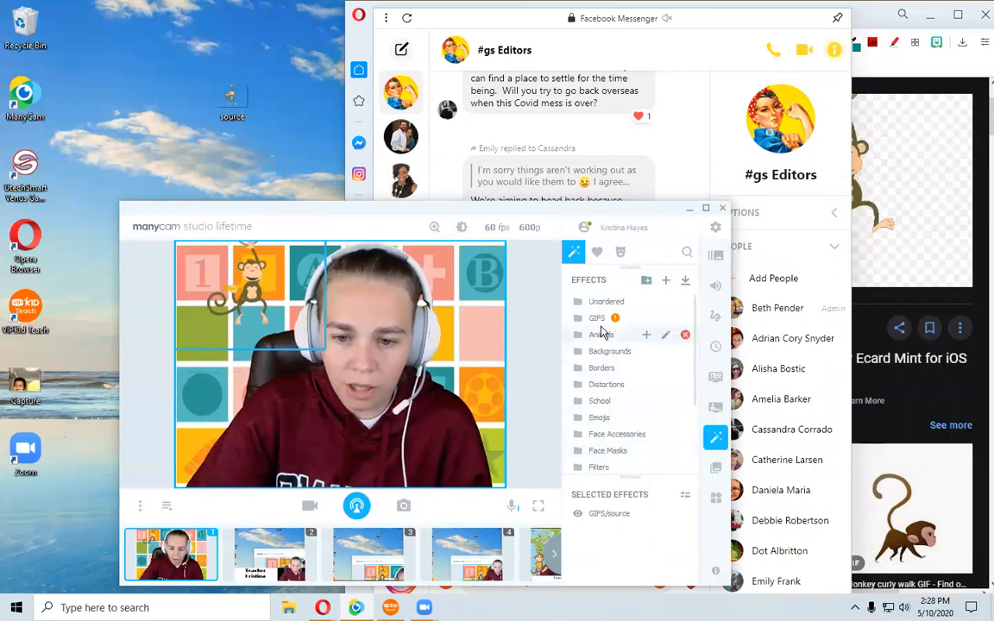
pyautogui.click(598, 319)
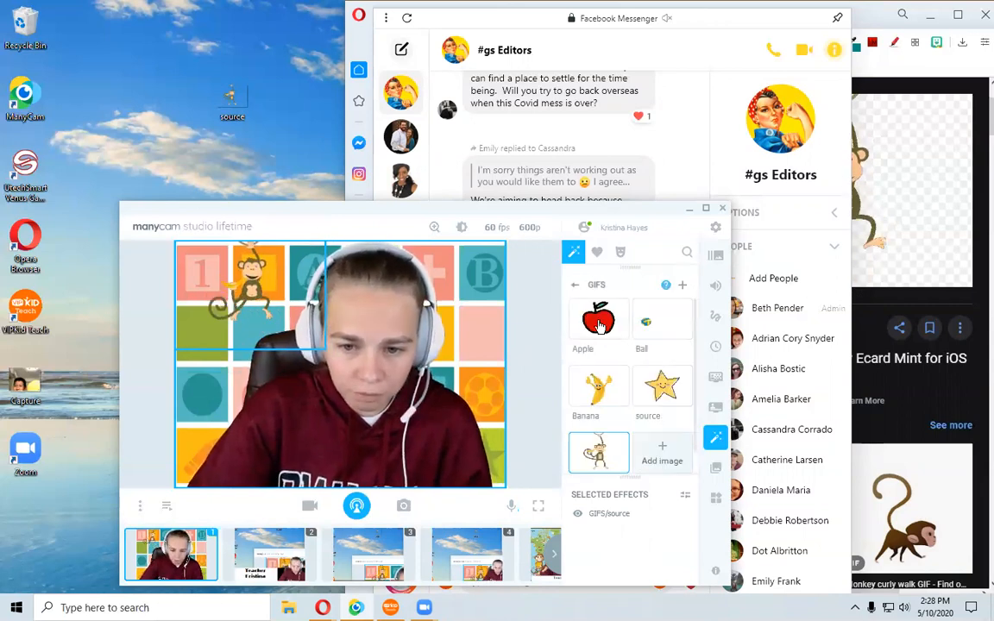
pyautogui.click(601, 463)
pyautogui.moveTo(303, 351); pyautogui.dragTo(519, 369)
pyautogui.moveTo(281, 422); pyautogui.dragTo(402, 323)
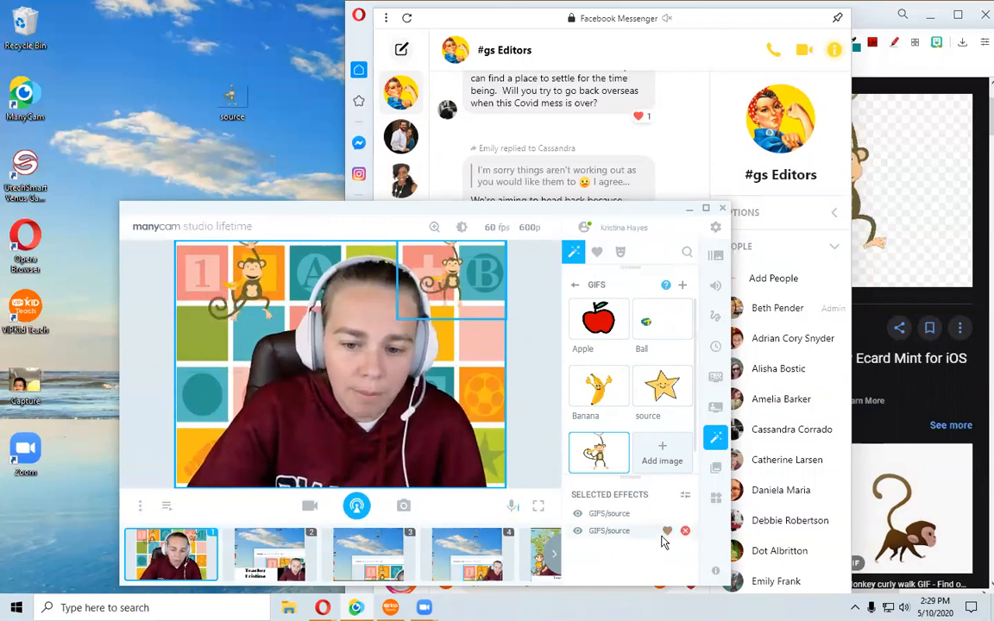
# Remove both monkey GIF effects from the selected effects.
pyautogui.click(683, 532)
pyautogui.moveTo(685, 515)
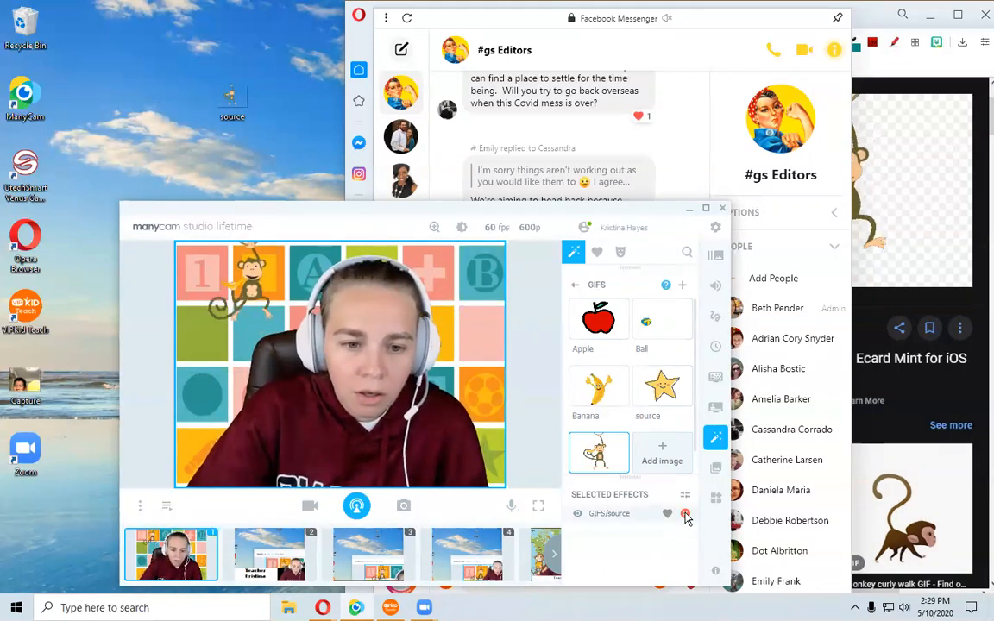
pyautogui.click(685, 515)
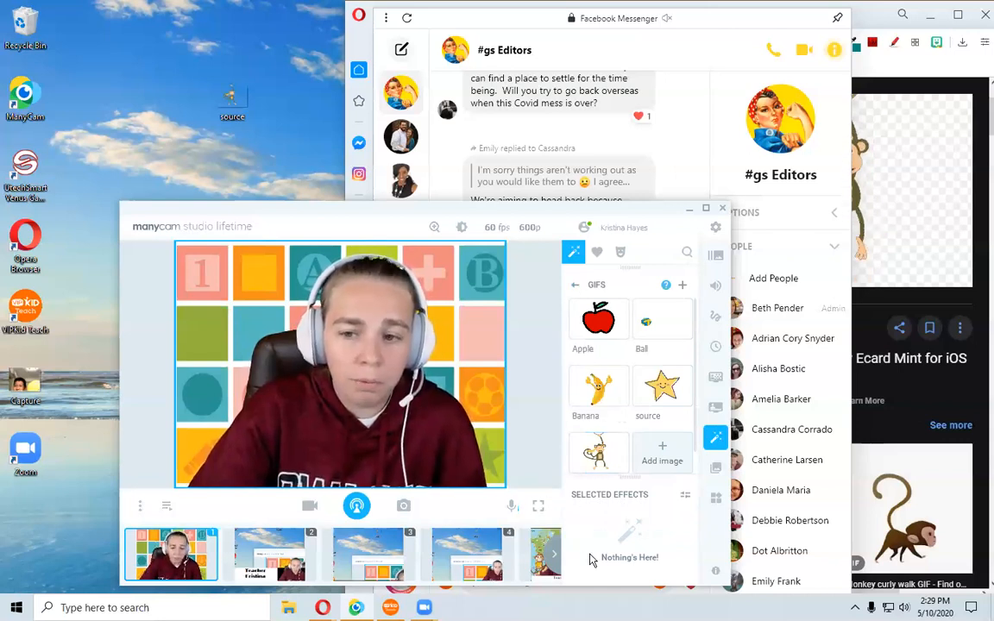
# Scroll the presets, switch to the fifth preset, and return to the first preset.
pyautogui.click(552, 557)
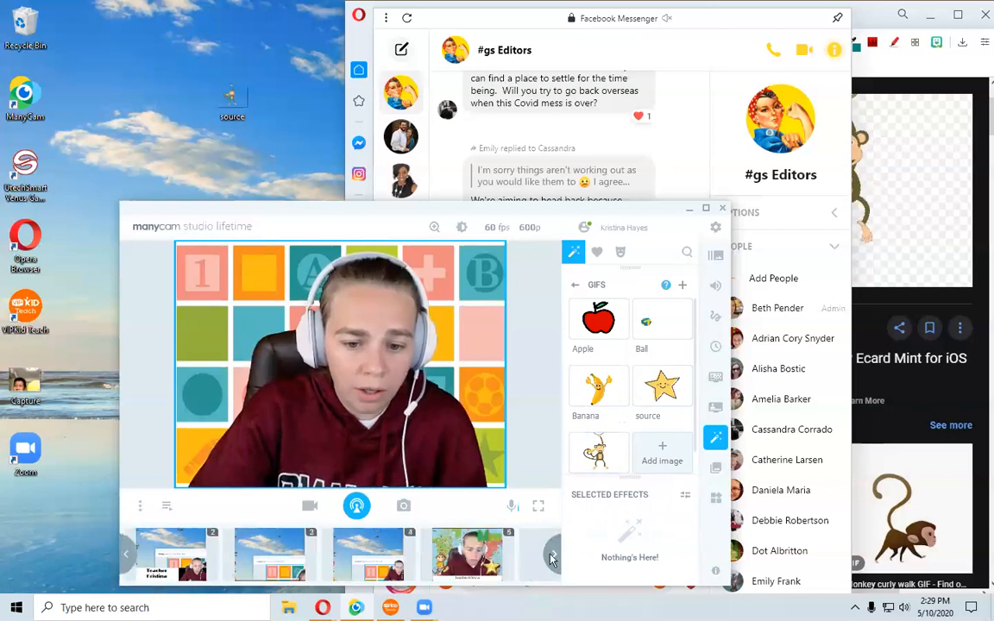
pyautogui.click(470, 552)
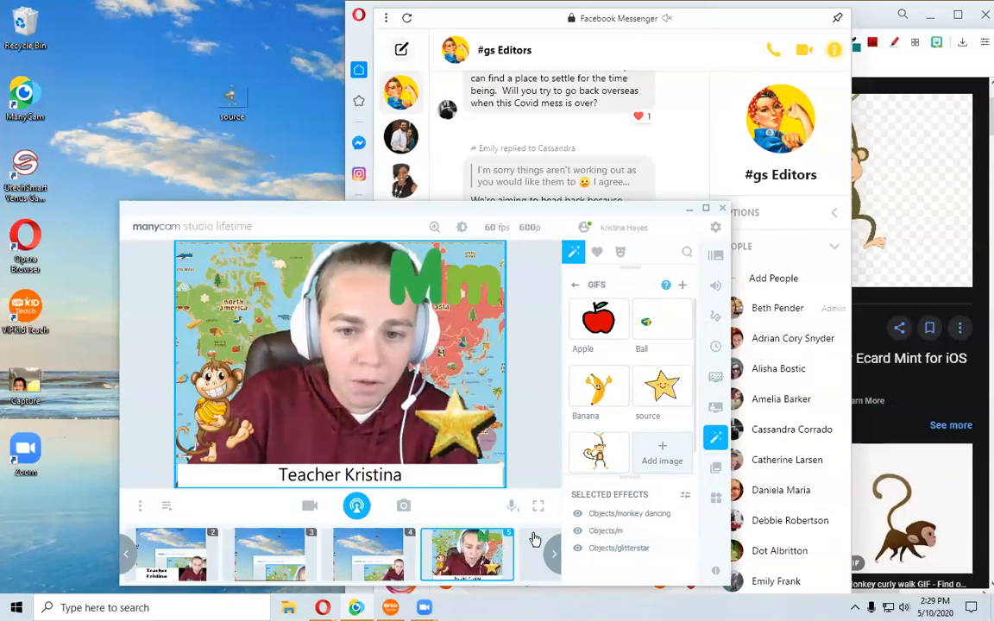
pyautogui.moveTo(505, 518)
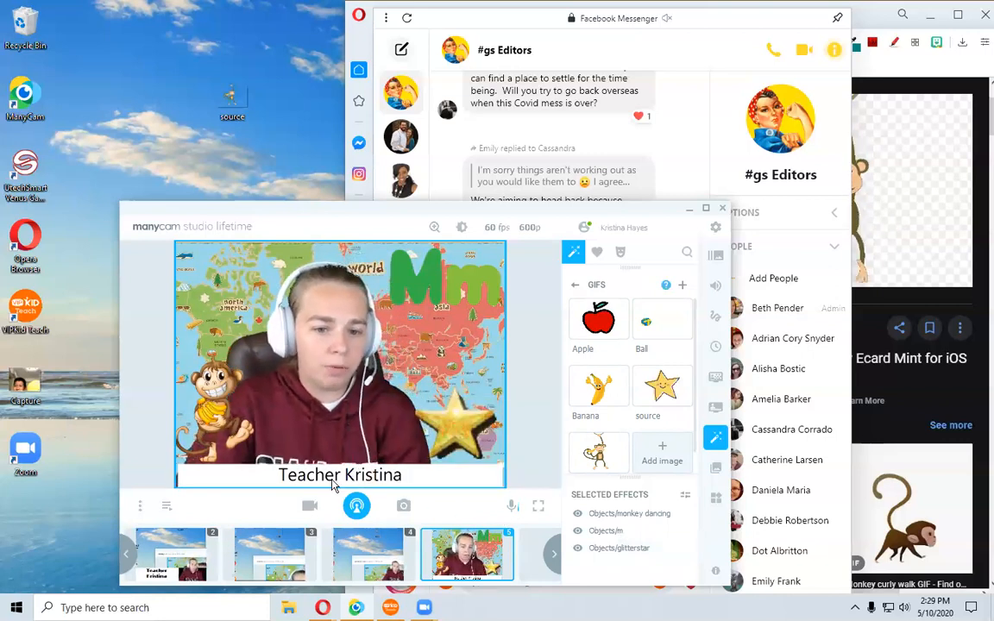
pyautogui.hotkey('ctrl', '1')
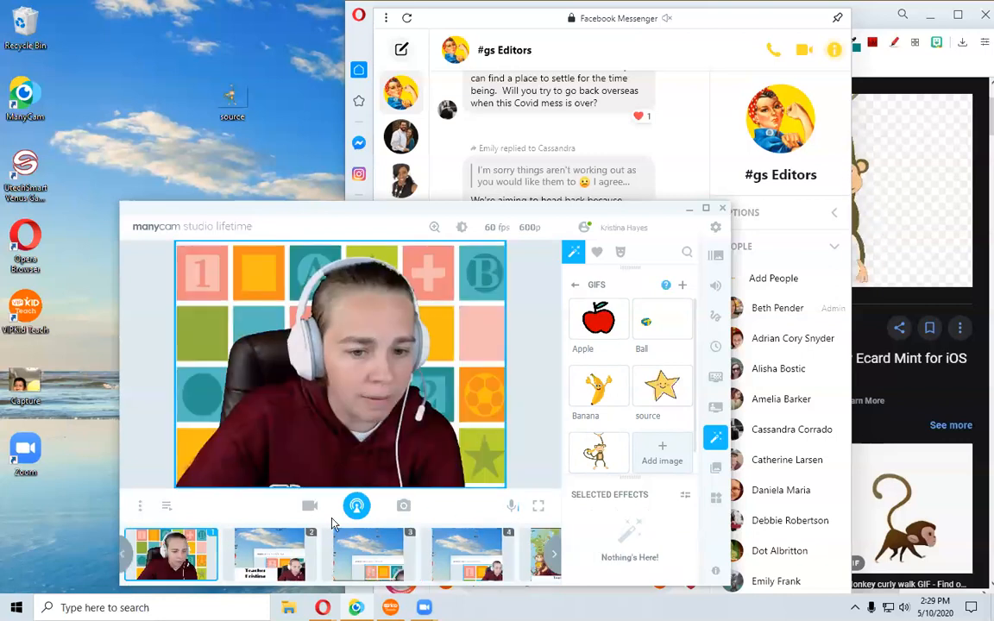